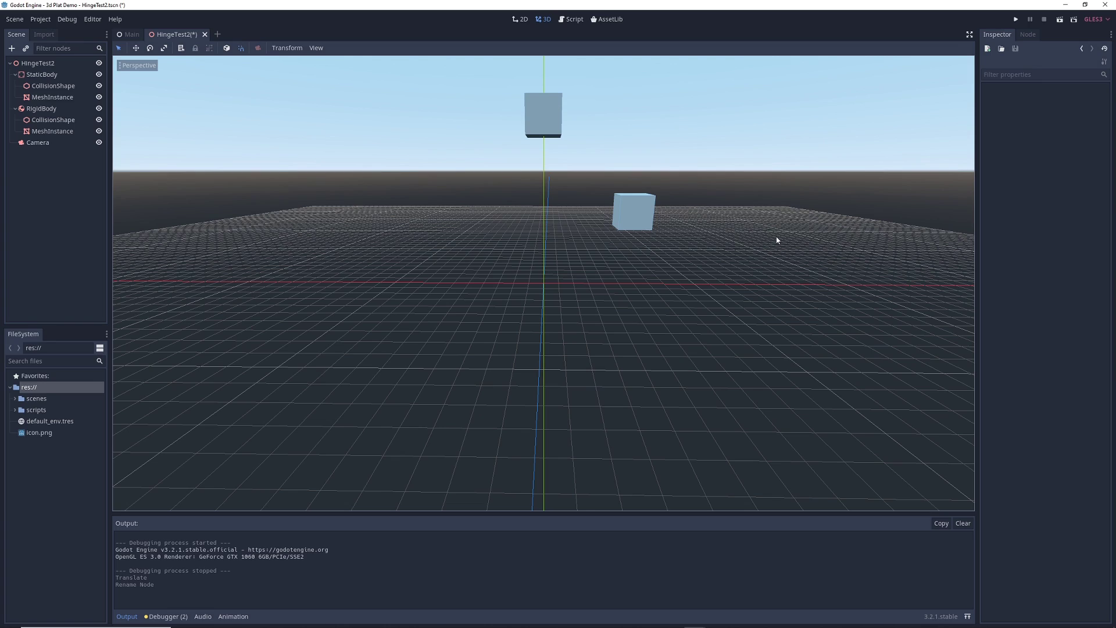
Step: Inspect the MeshInstance of the upper cube and then the lower cube
click(554, 124)
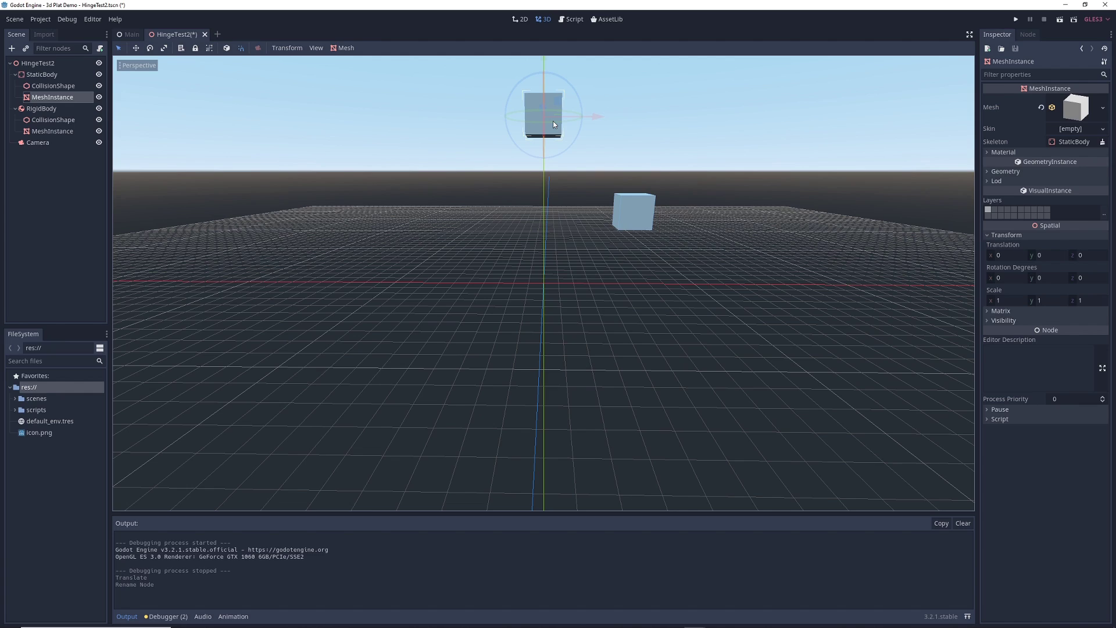
click(644, 222)
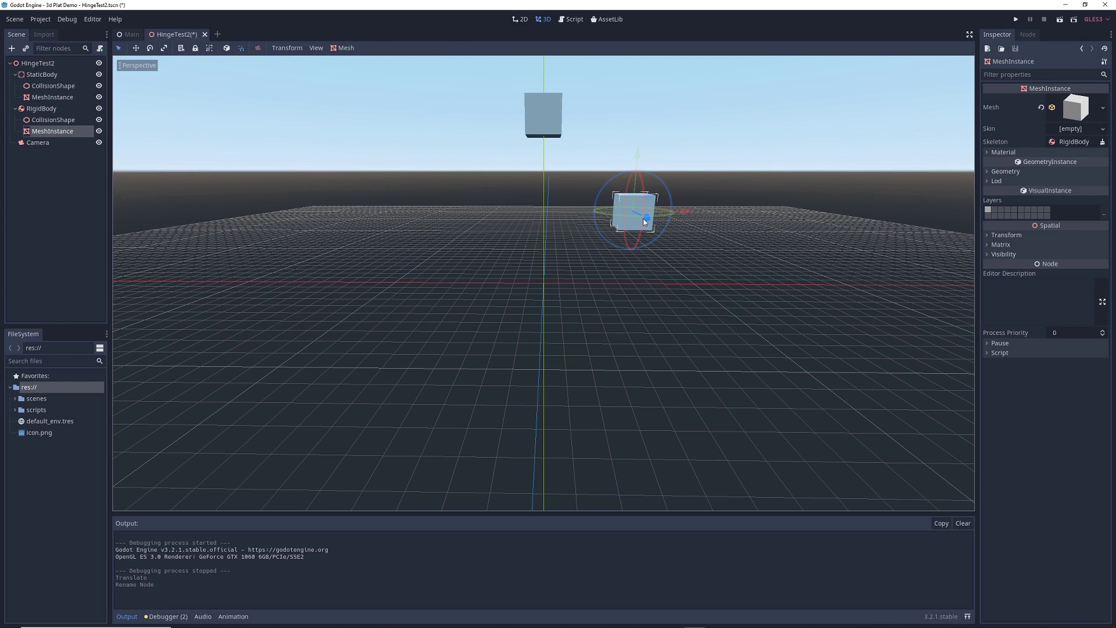
Step: Test-run HingeTest2, watch the RigidBody cube fall, and stop the game
click(1060, 19)
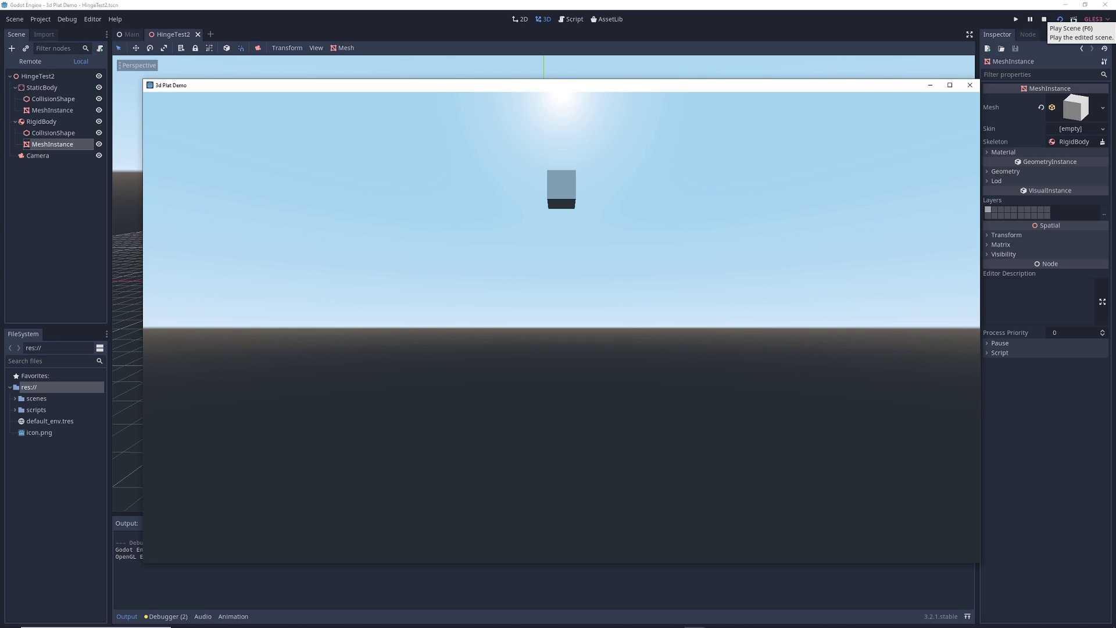
key(F8)
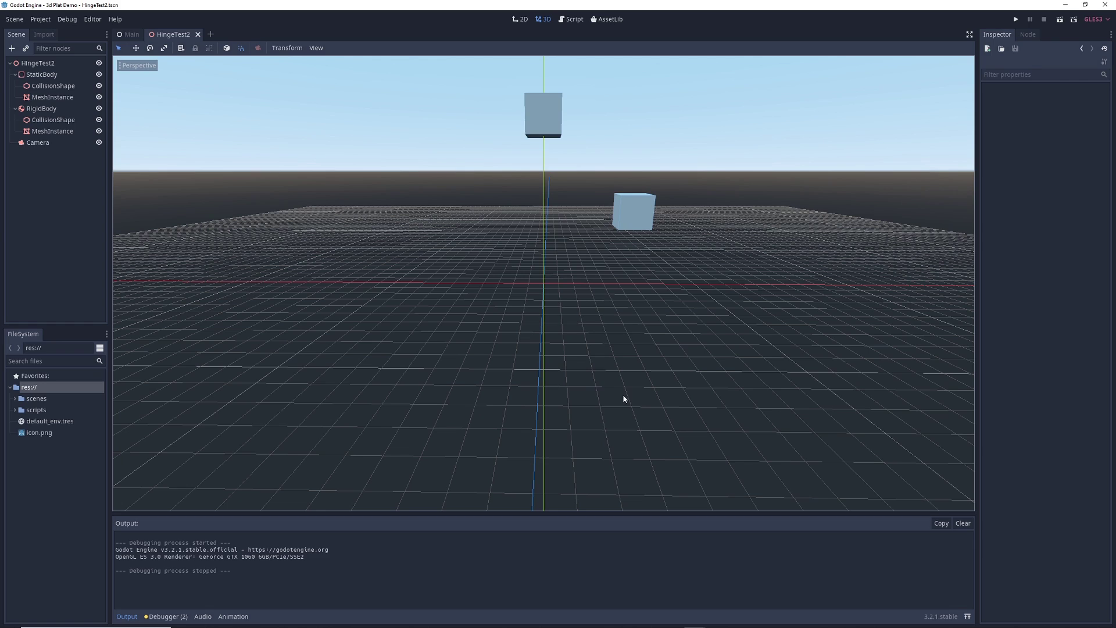
Step: Add a HingeJoint child under HingeTest2 and raise it to height 4.75
right_click(41, 64)
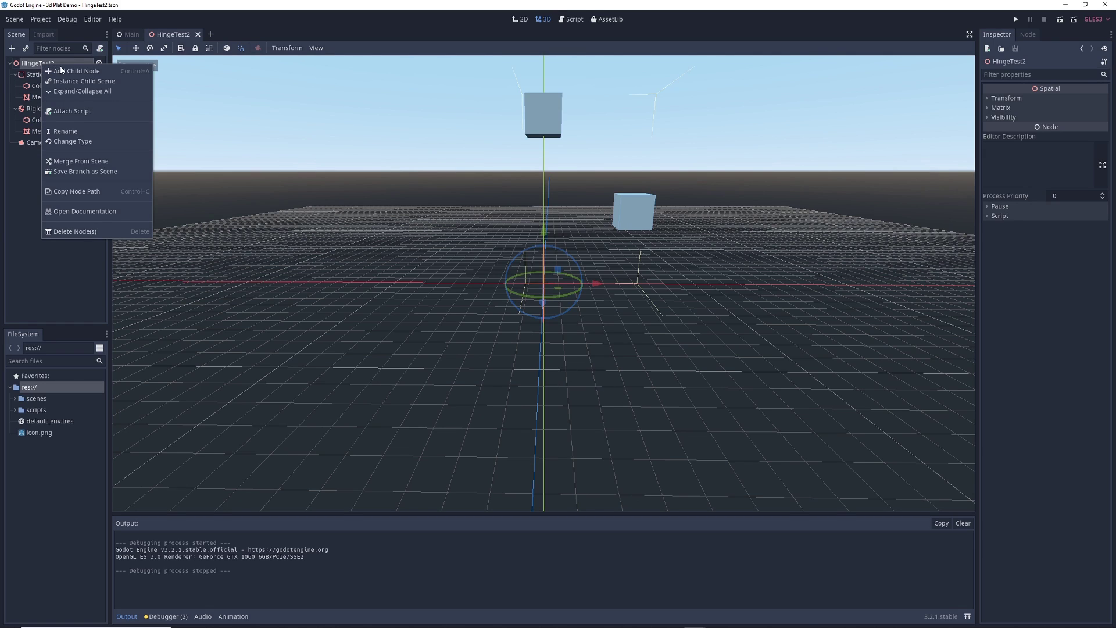
click(67, 71)
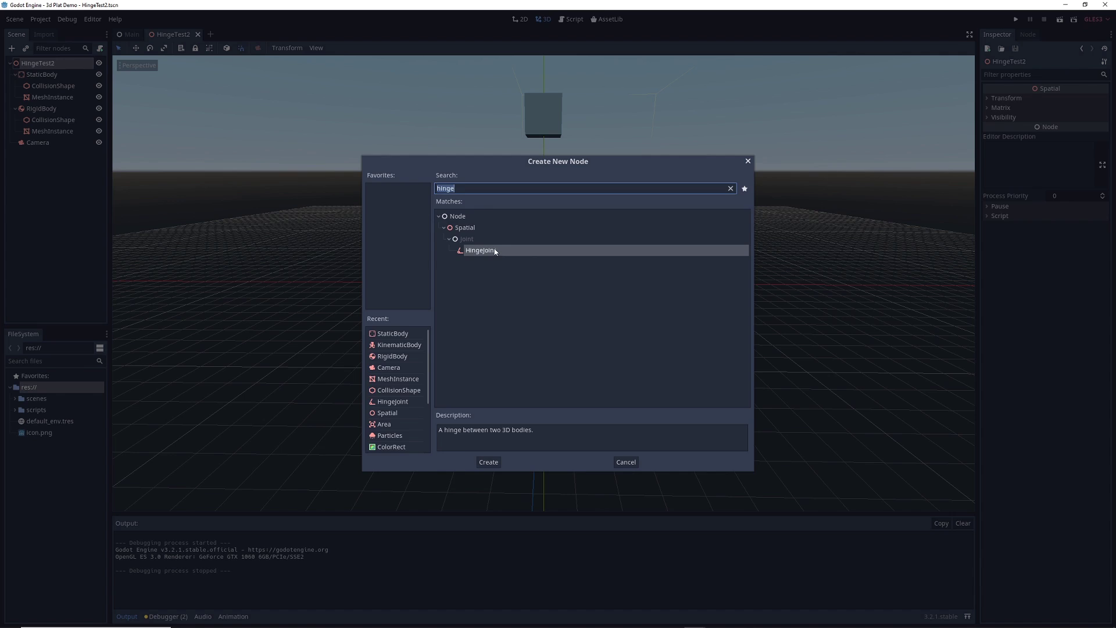
double_click(544, 247)
drag(544, 246, 542, 156)
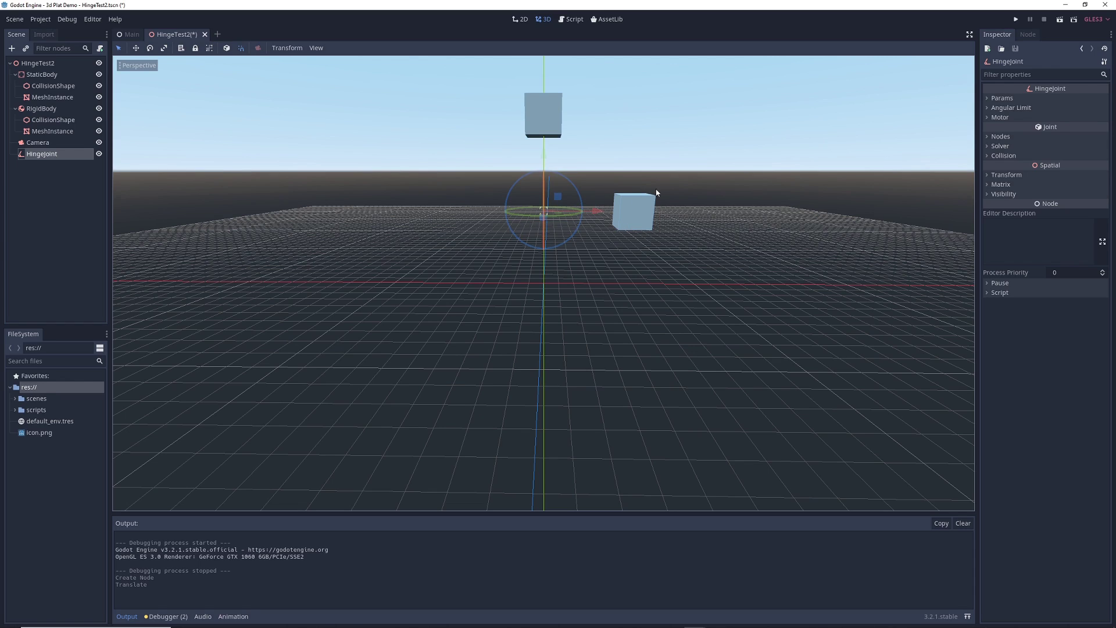
Step: Orbit around the cubes and expand the HingeJoint's Nodes section for Node A and Node B
middle_drag(658, 192, 637, 293)
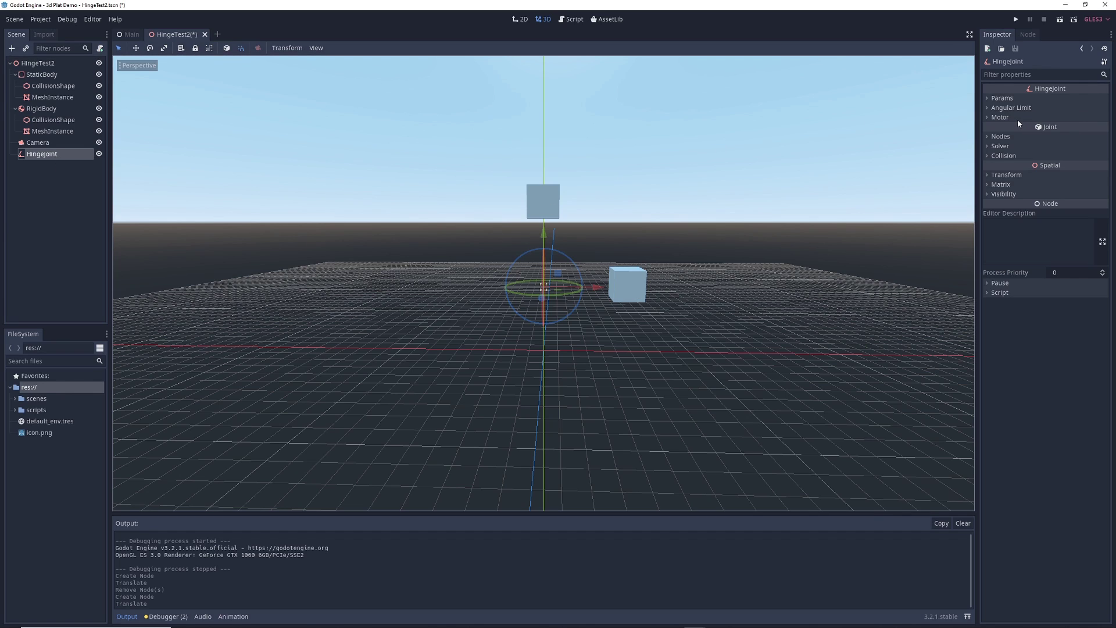
click(987, 137)
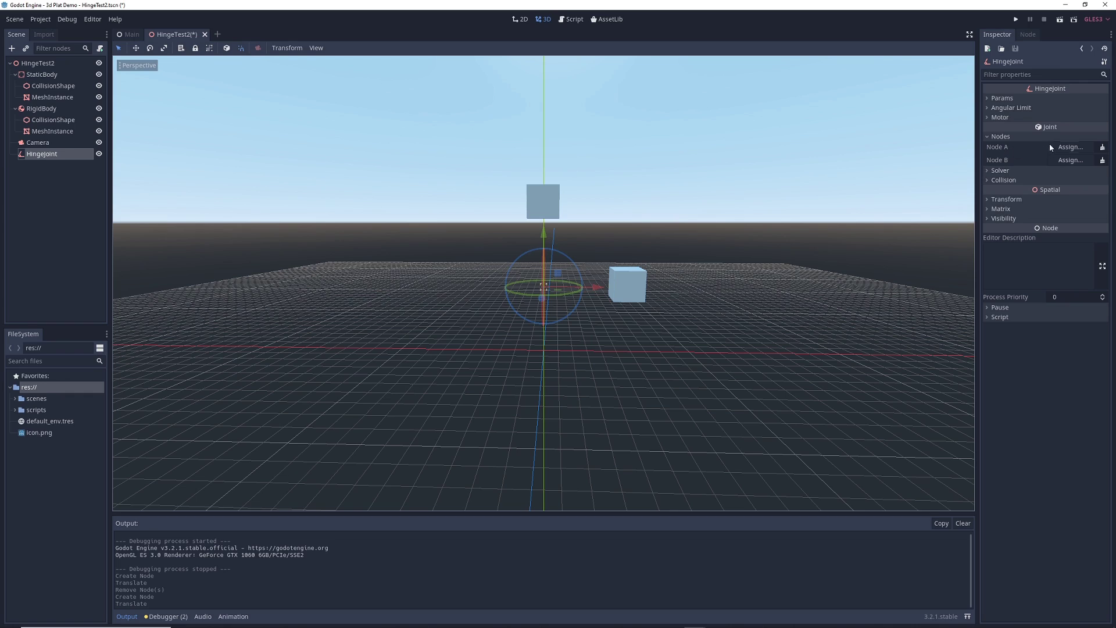
Step: Assign StaticBody as Node A and RigidBody as Node B, then test-run the hinge
click(1076, 147)
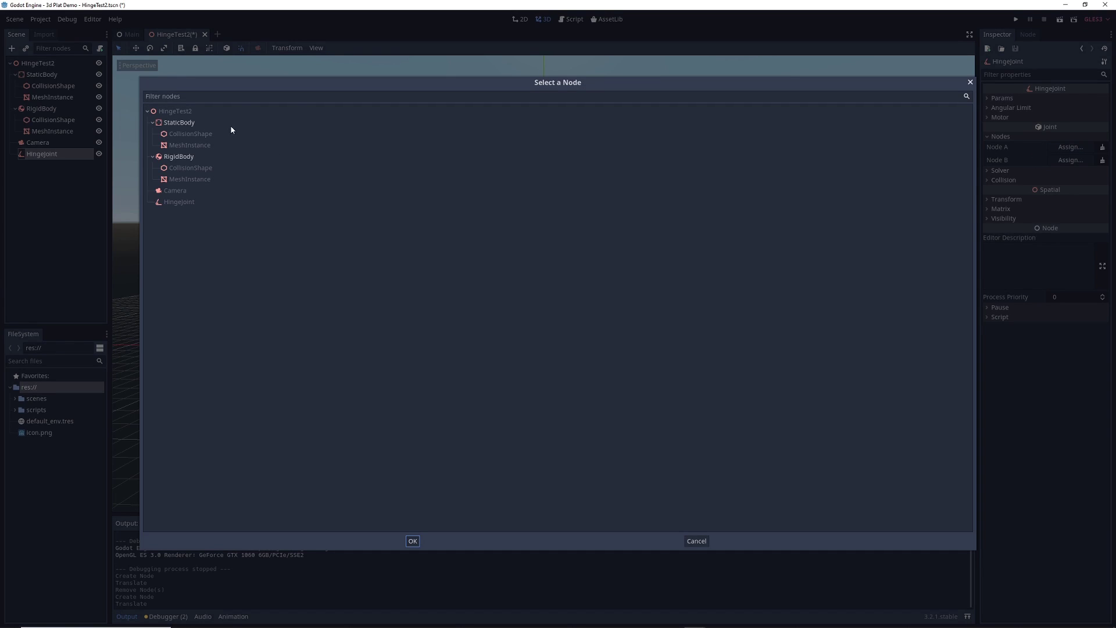
click(181, 124)
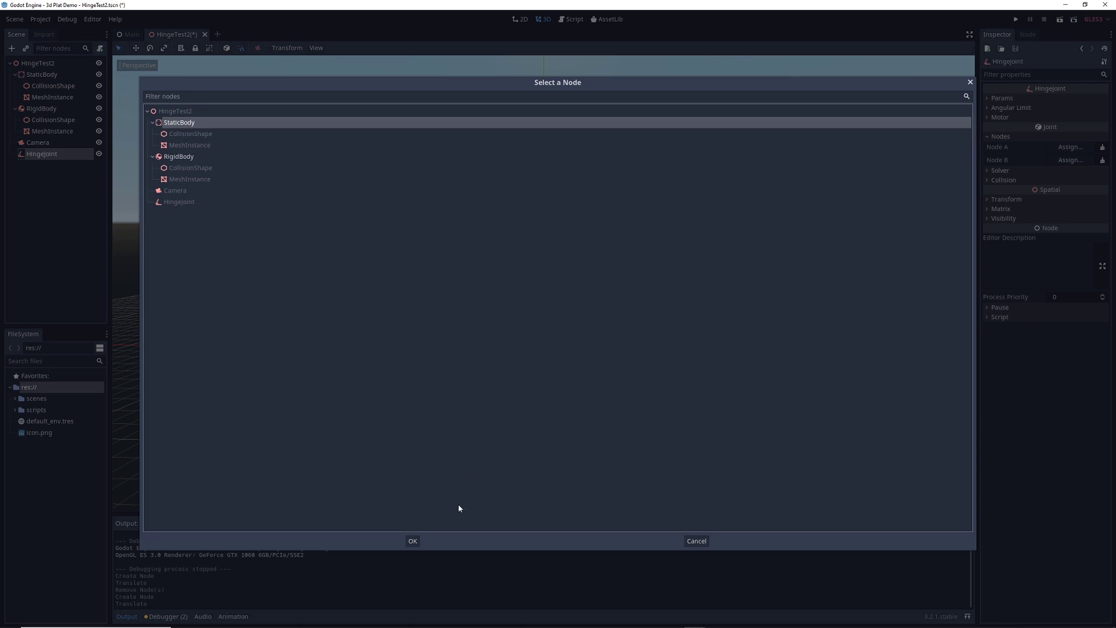
click(411, 541)
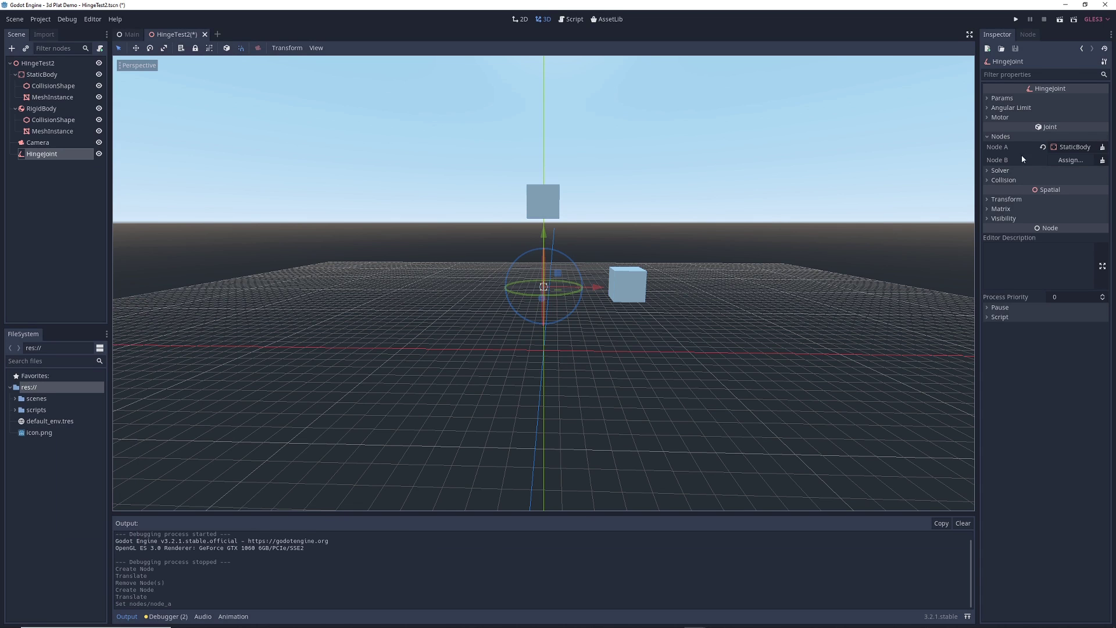
click(1066, 160)
click(172, 156)
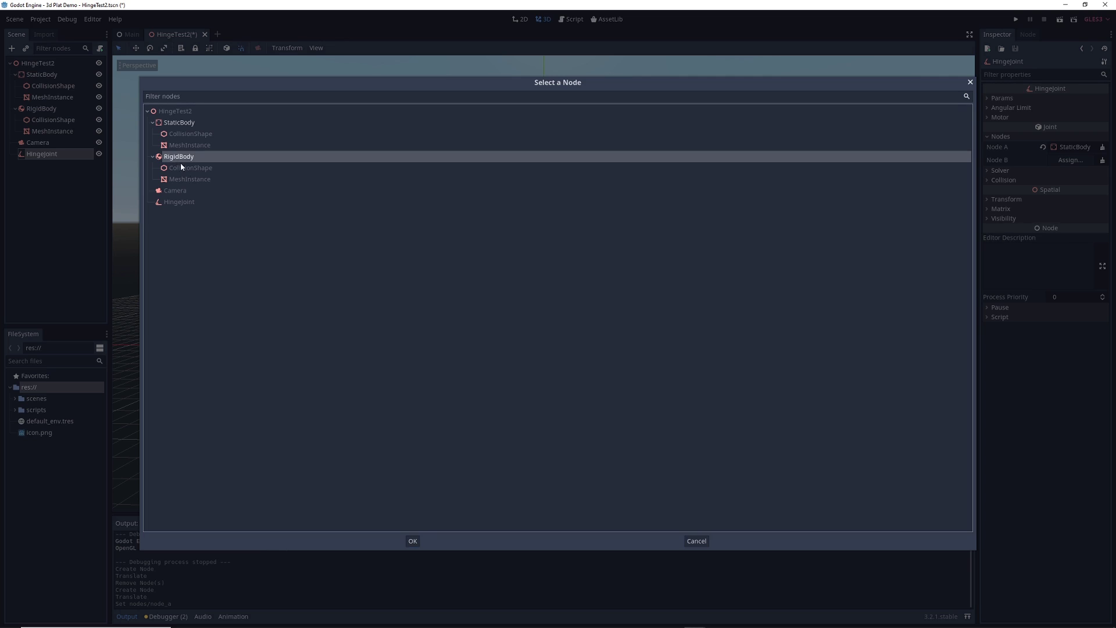
click(412, 541)
click(1059, 19)
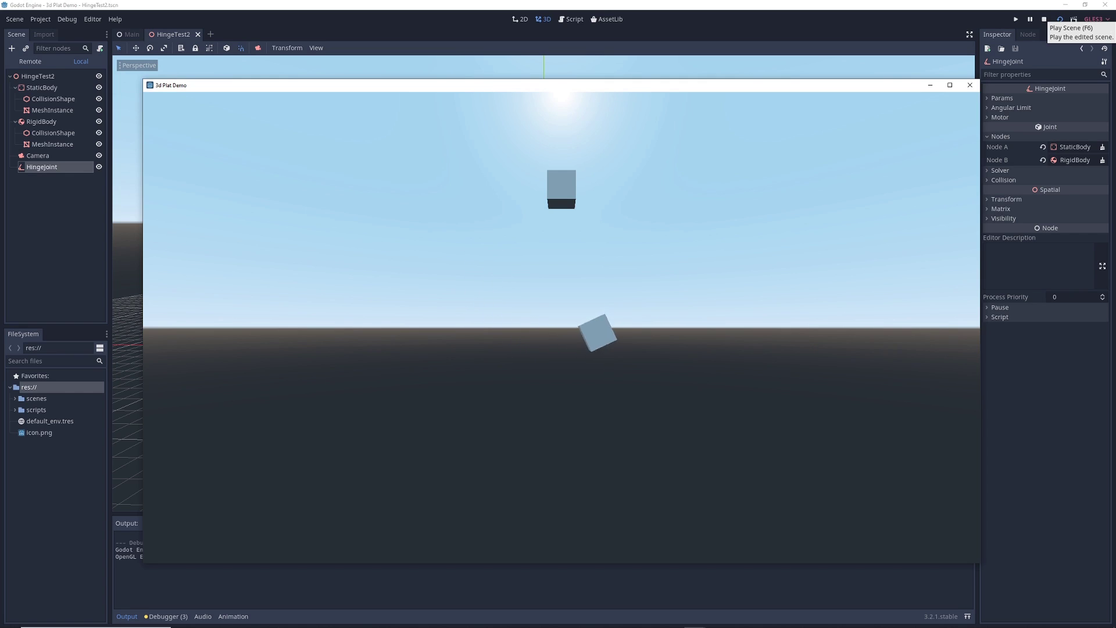
Step: Stop the running hinge test
click(1044, 19)
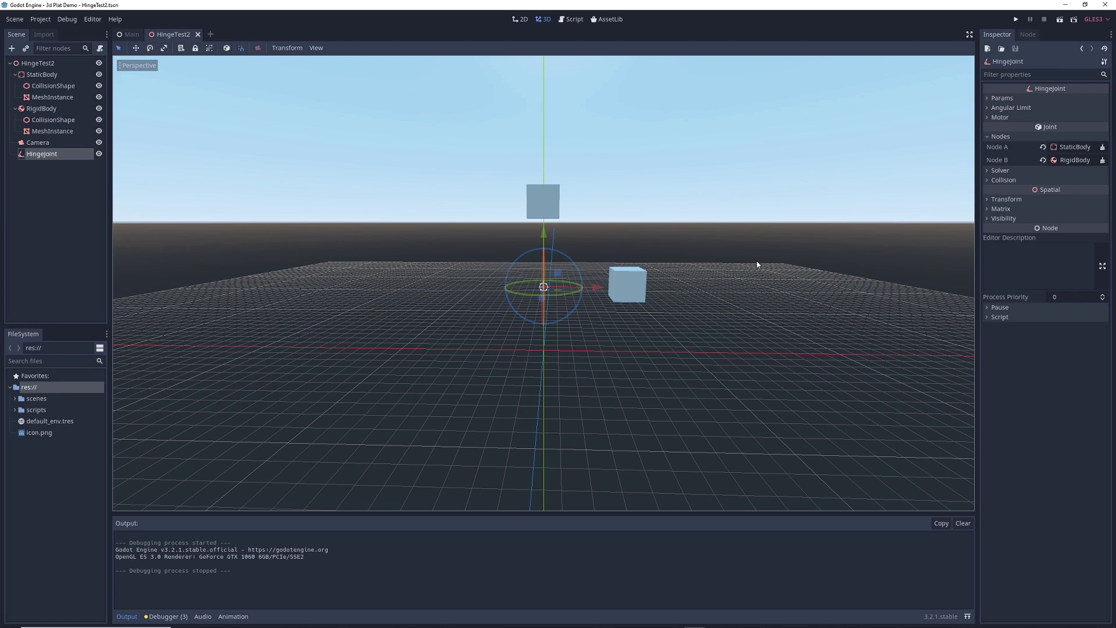
Step: Enable the hinge's angular limit (Upper 90, Lower -90) and test-run the swing
click(1004, 109)
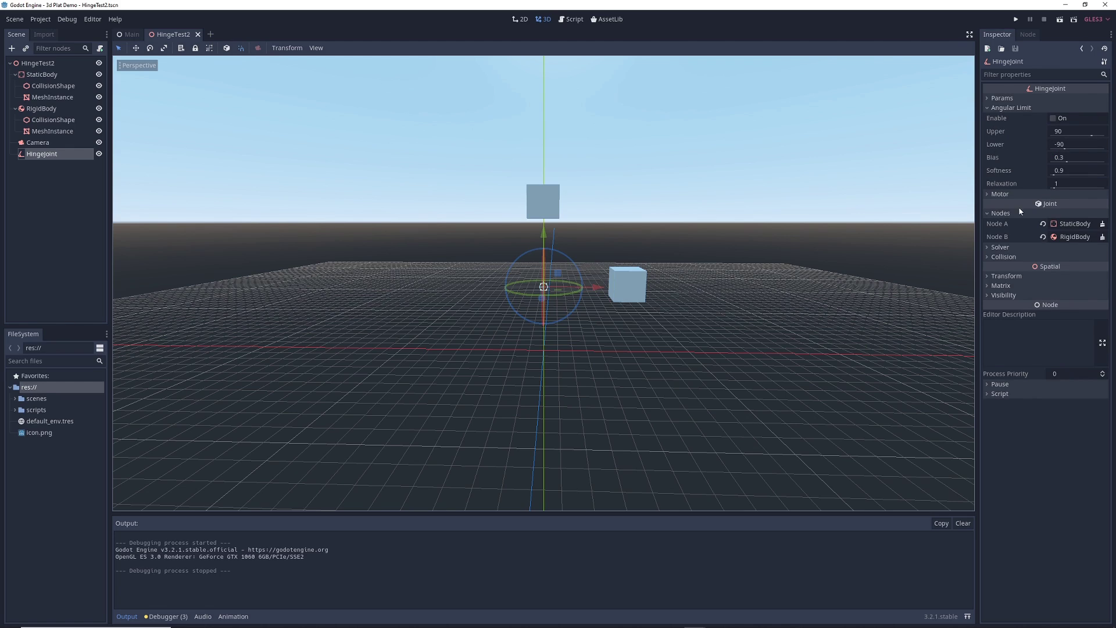
click(1052, 118)
click(1063, 19)
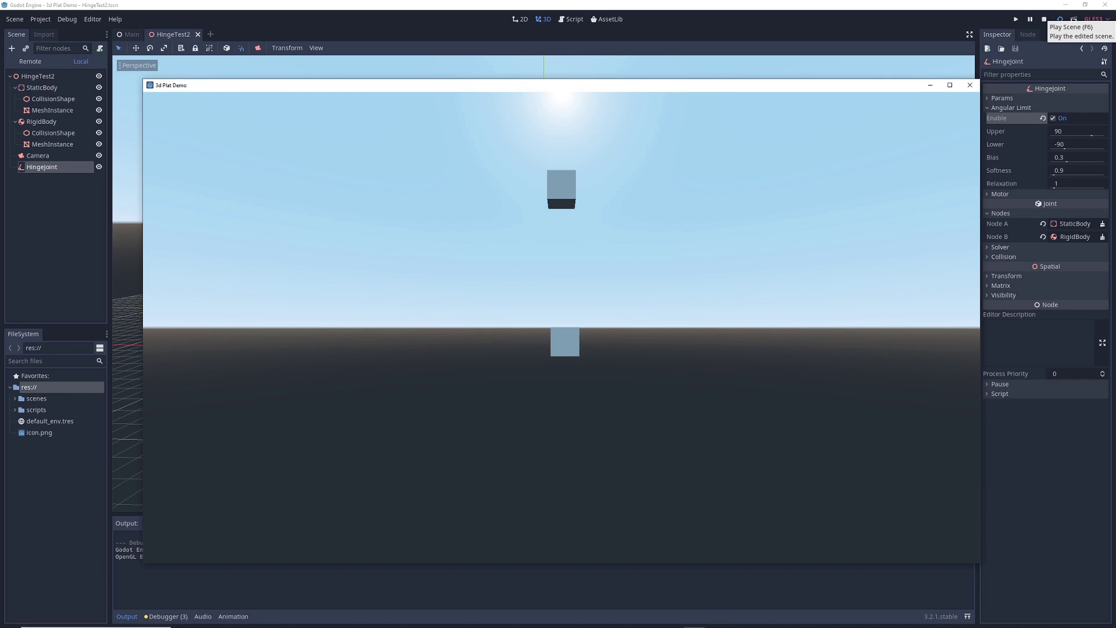
click(969, 85)
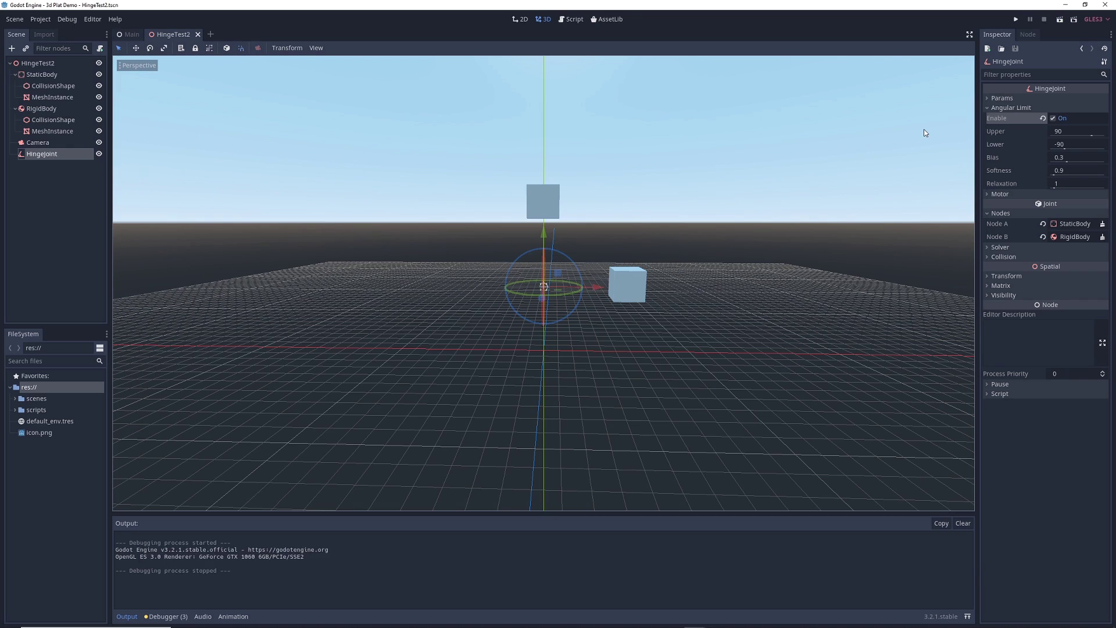
Step: Raise the angular limit's Upper value to 180 and test-run the scene
click(1064, 131)
text(180)
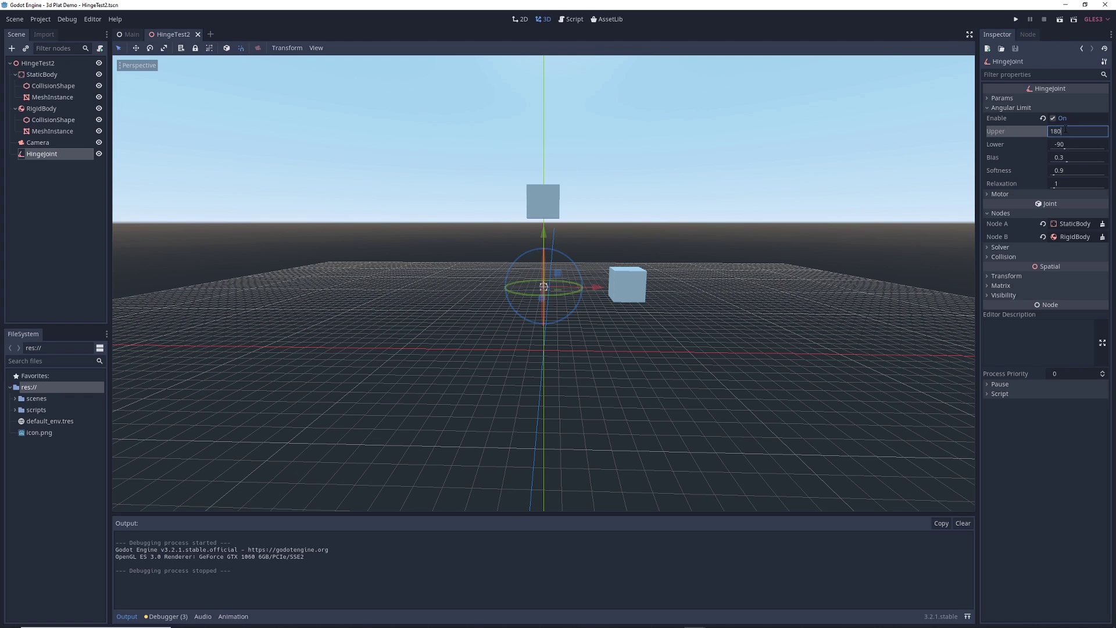
key(Return)
key(F6)
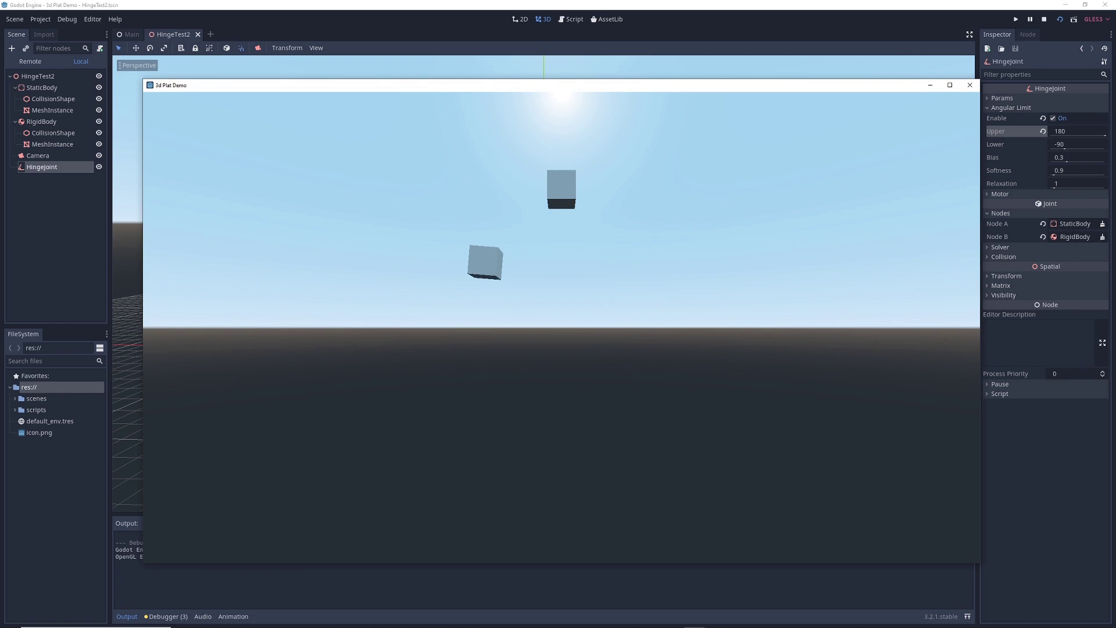
key(F8)
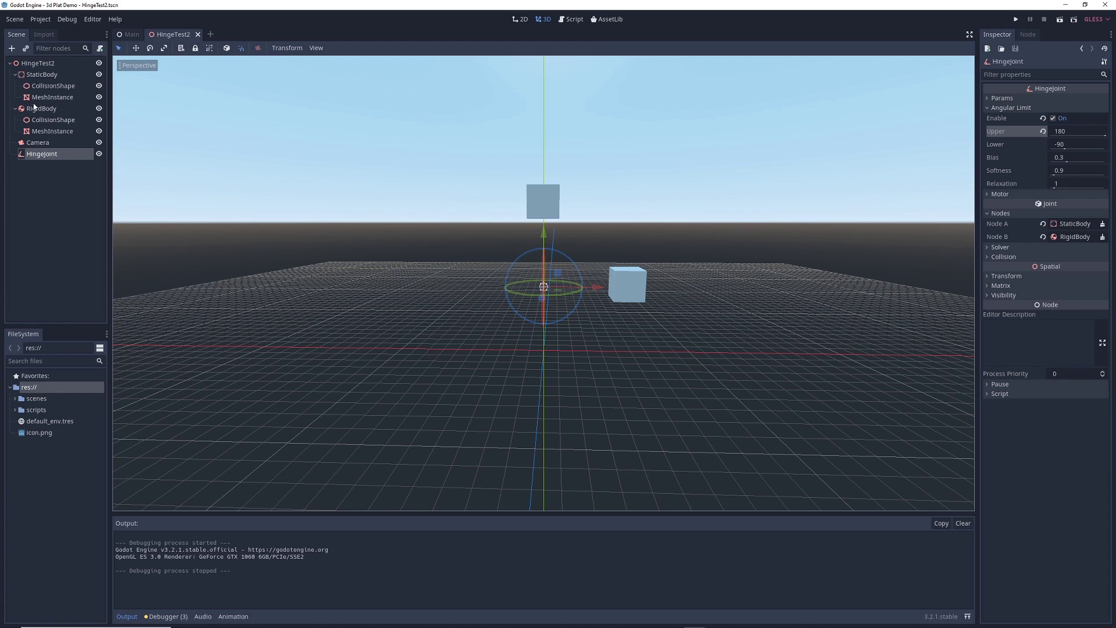
Step: Change the RigidBody node's type to KinematicBody and test-run the scene
right_click(47, 112)
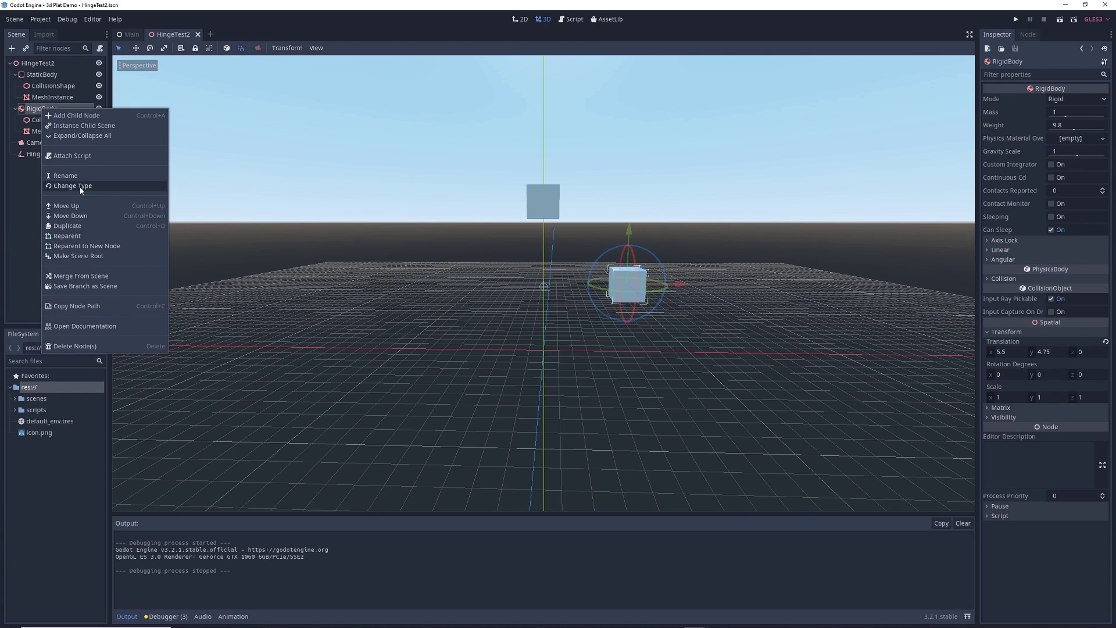
click(70, 137)
text(kine)
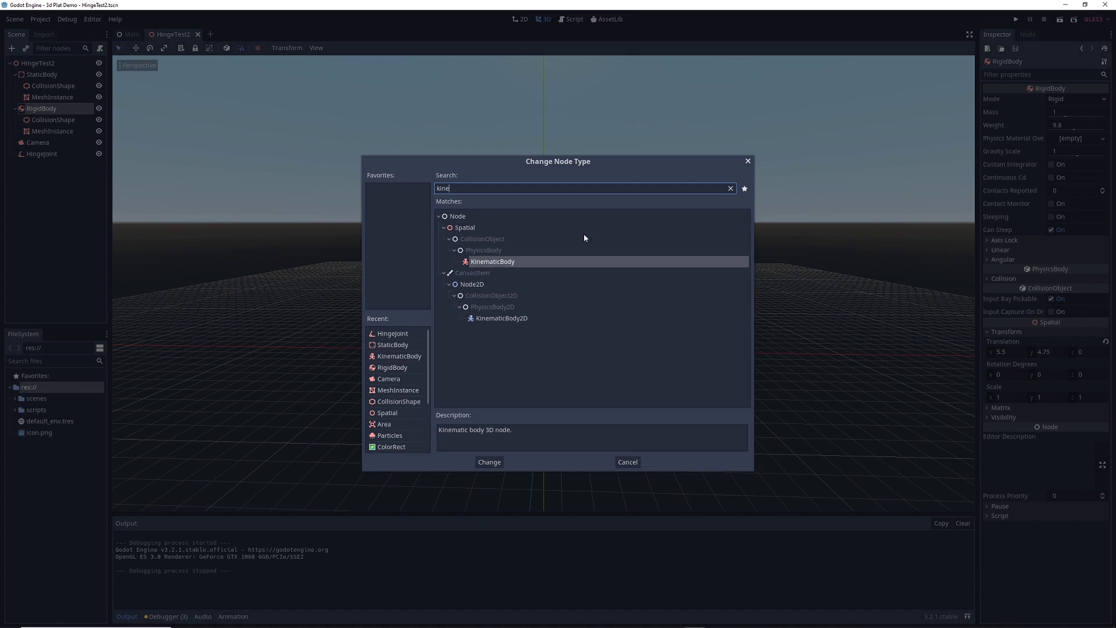
key(Return)
key(F6)
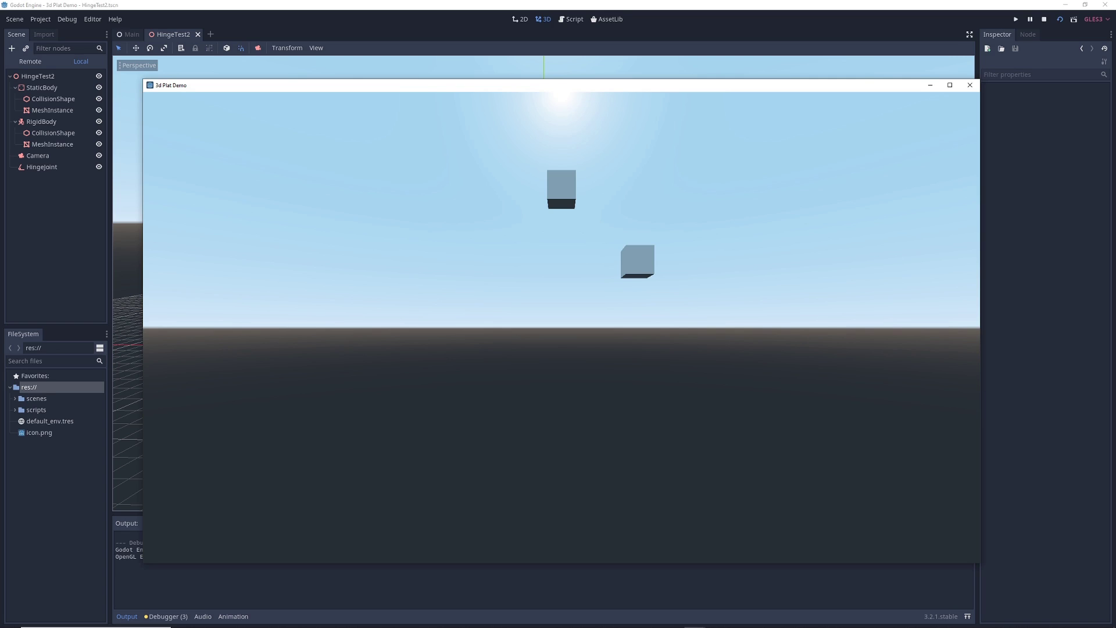
key(F8)
Step: Change the lower cube's node type back to RigidBody, in Rigid mode with mass 1
right_click(52, 109)
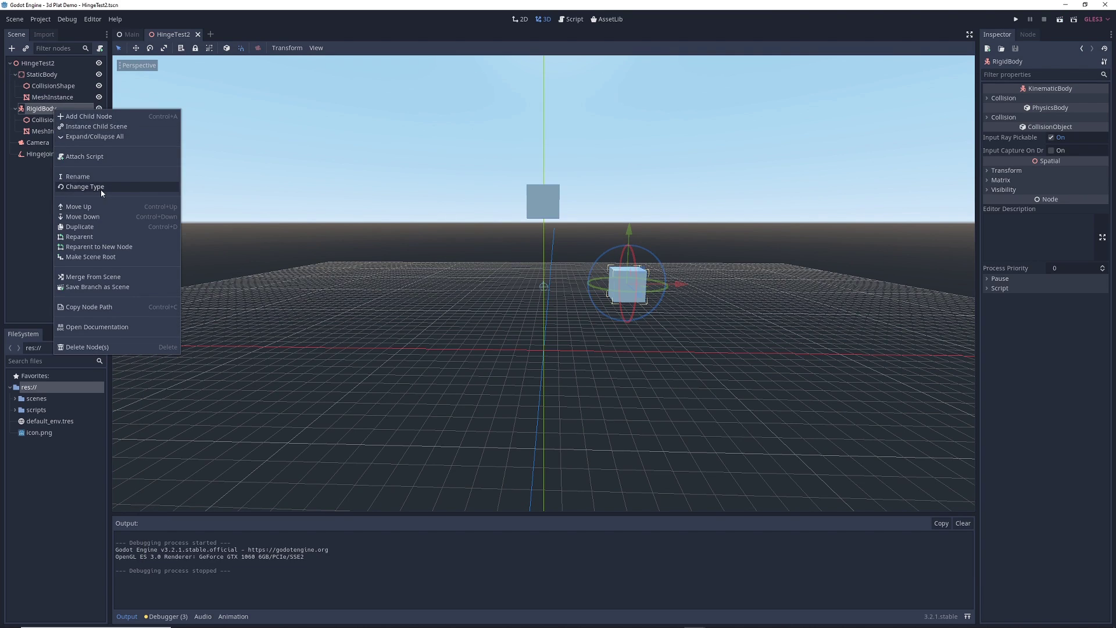
click(76, 190)
text(ri)
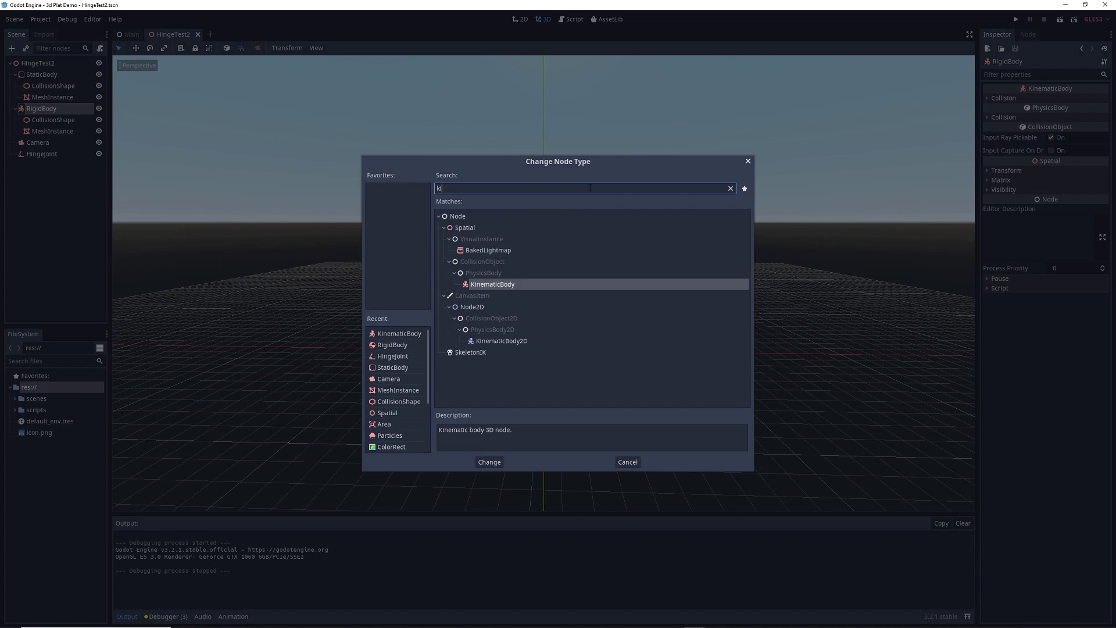
text(g)
double_click(486, 318)
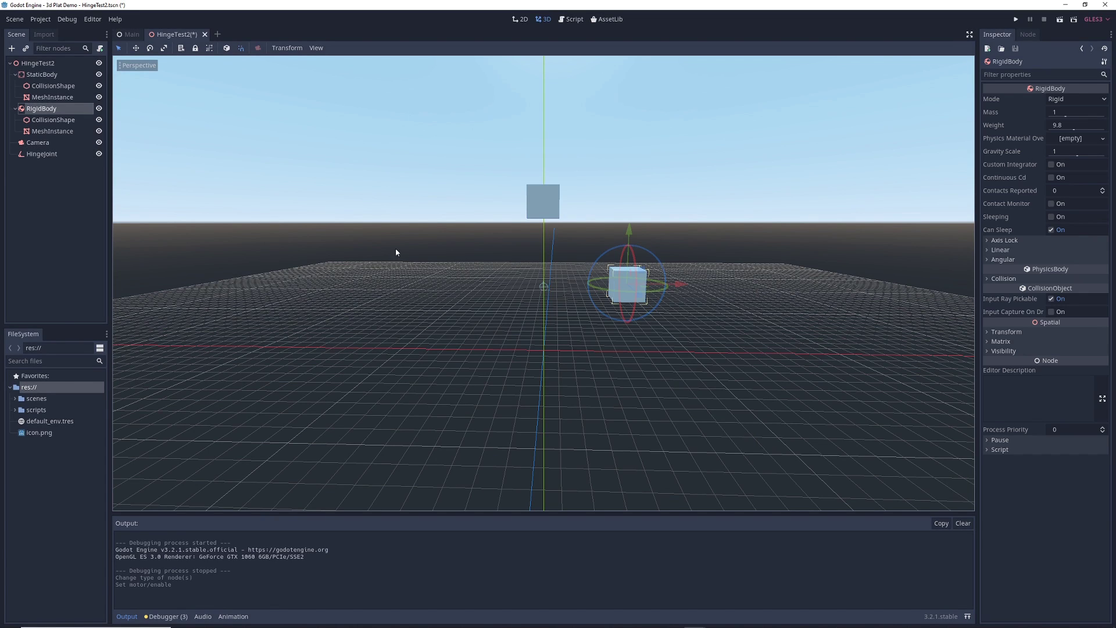
Step: Enable the HingeJoint's motor and test-run the scene to watch the cube spin
click(50, 155)
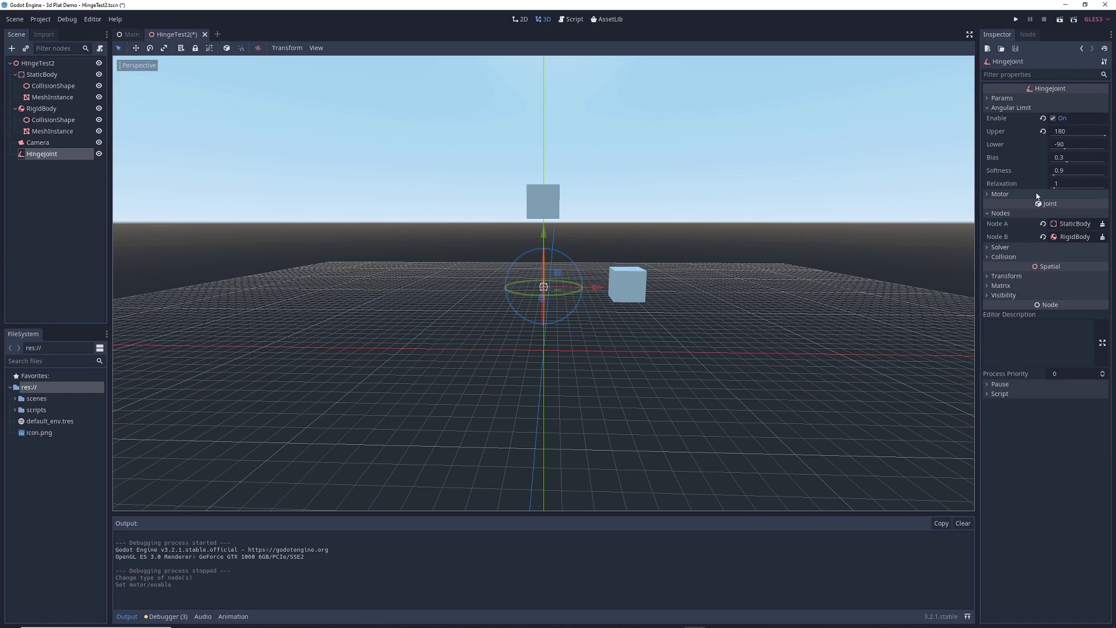
click(1002, 195)
click(1053, 204)
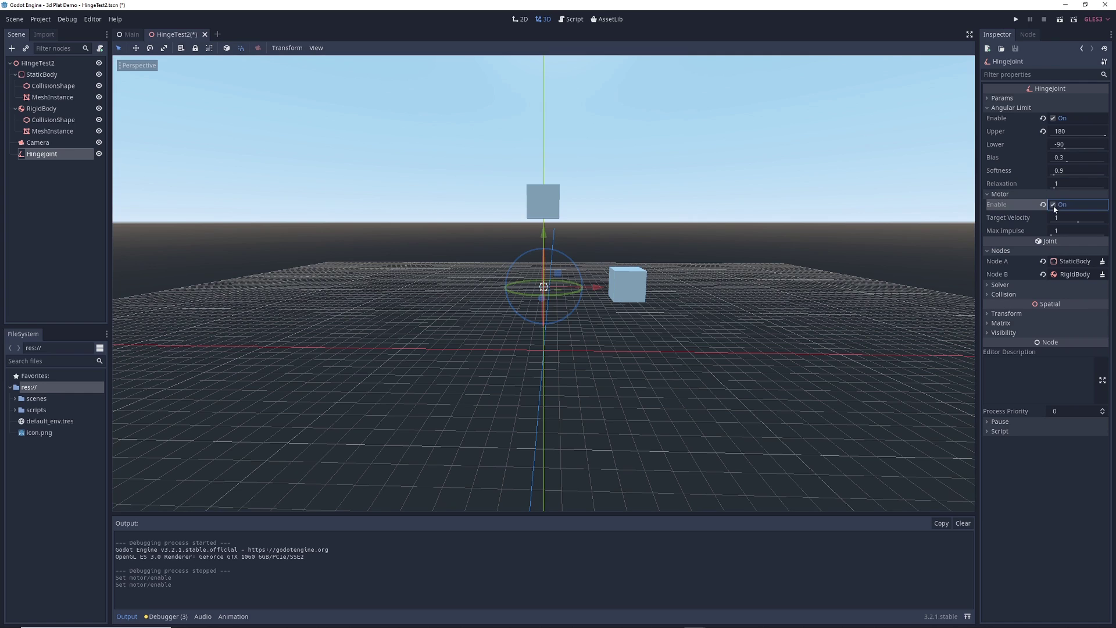
click(1059, 19)
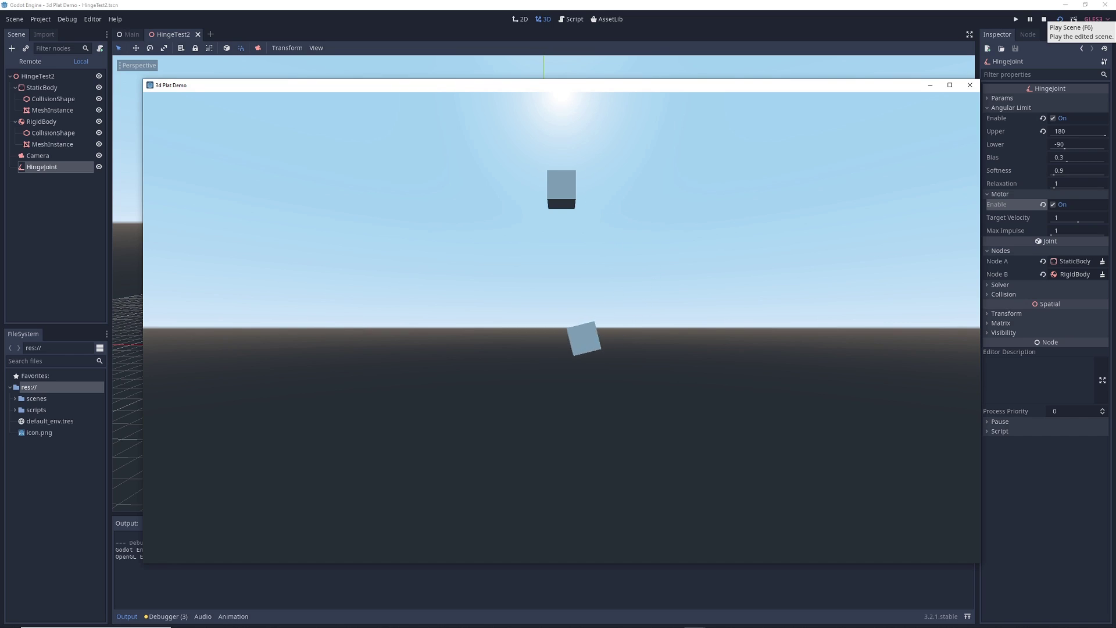
click(1043, 19)
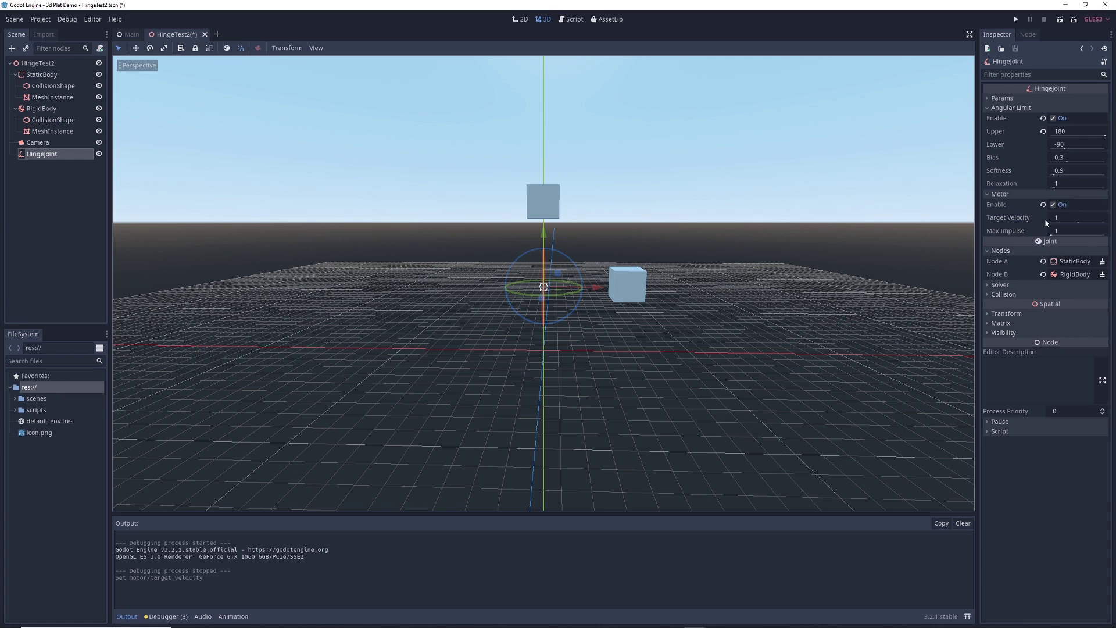
Step: Raise the motor's target velocity to 10 and test-run the scene
mouse_move(1043, 219)
click(1061, 218)
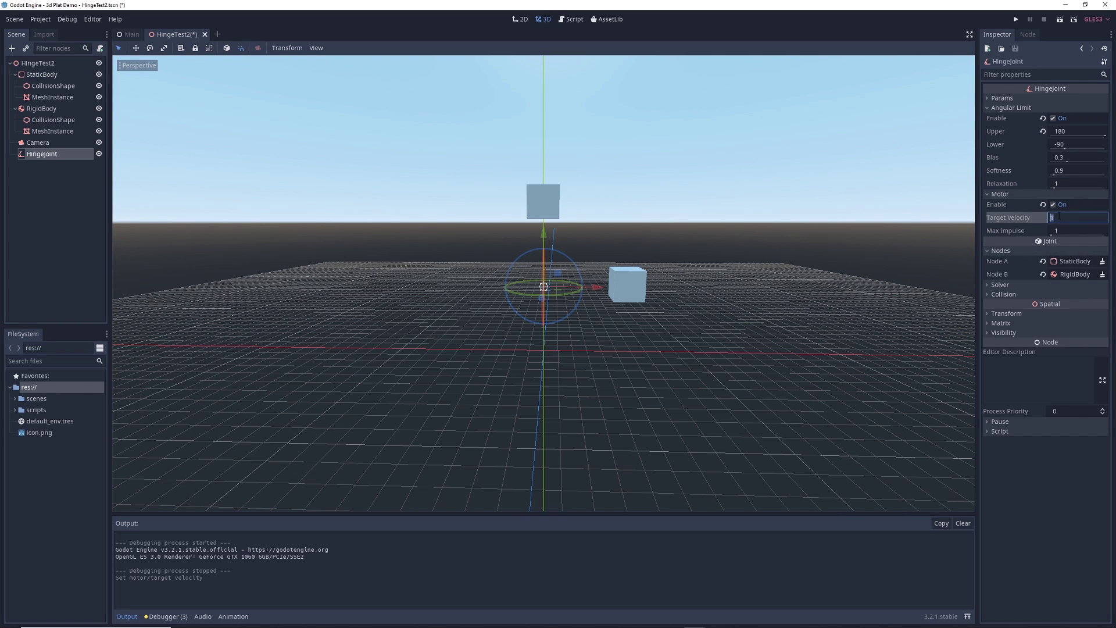
text(10)
click(1060, 19)
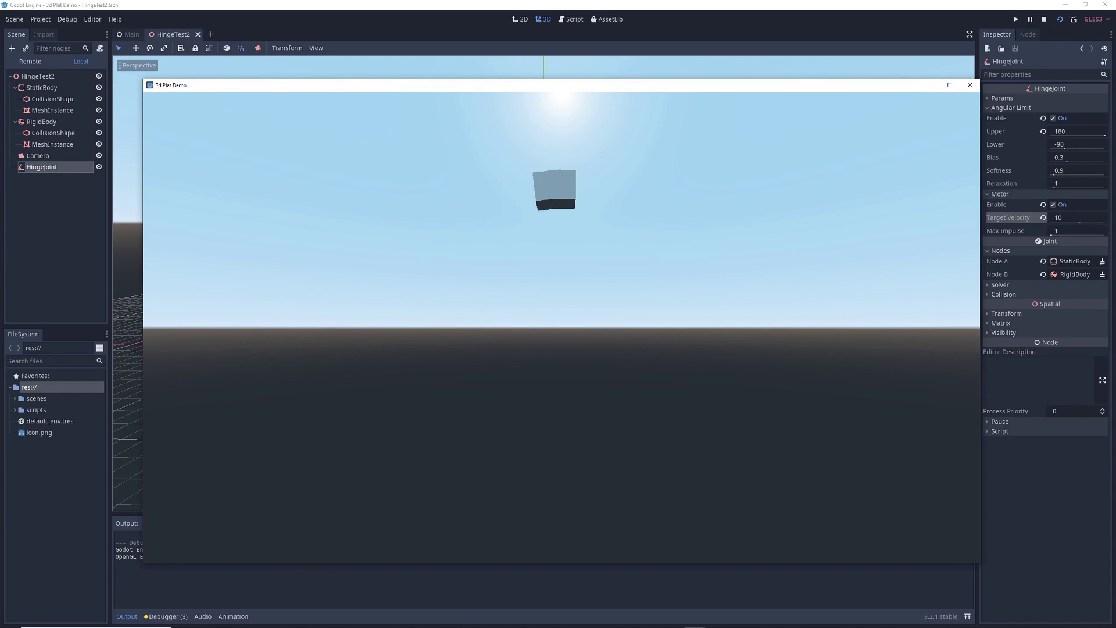
click(970, 85)
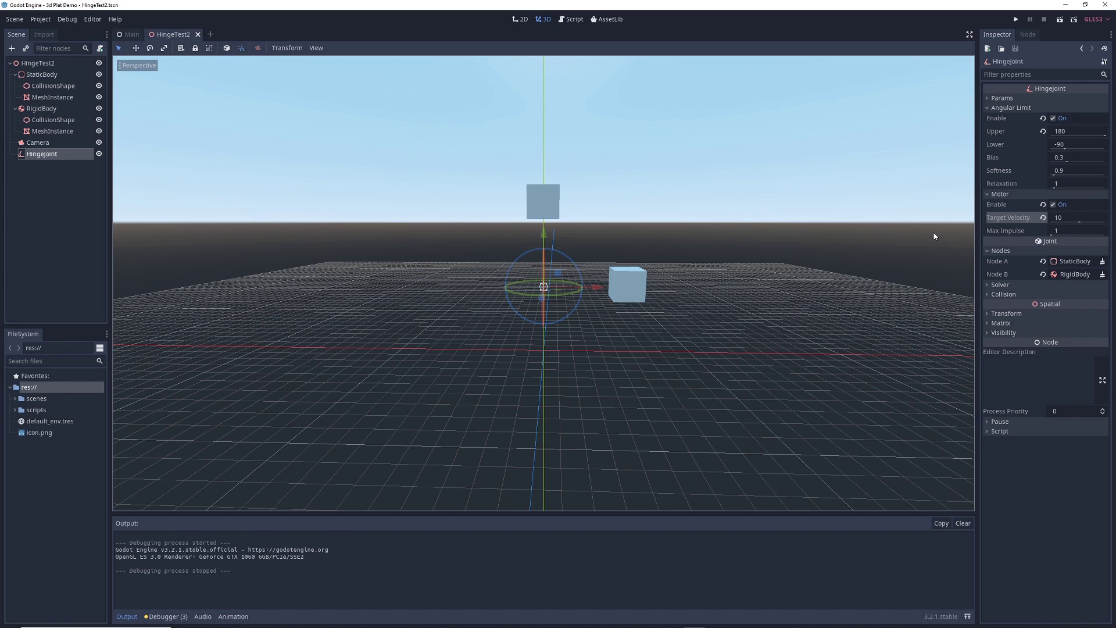
Step: Raise the motor's max impulse to 10 and test-run the scene again
click(1056, 233)
text(10)
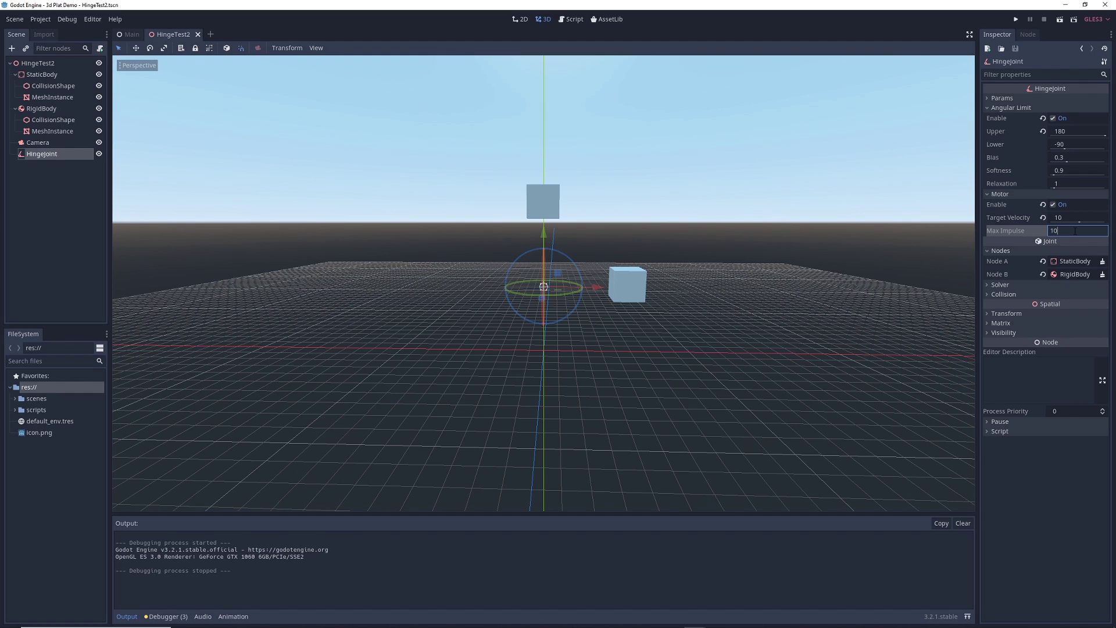
click(1059, 19)
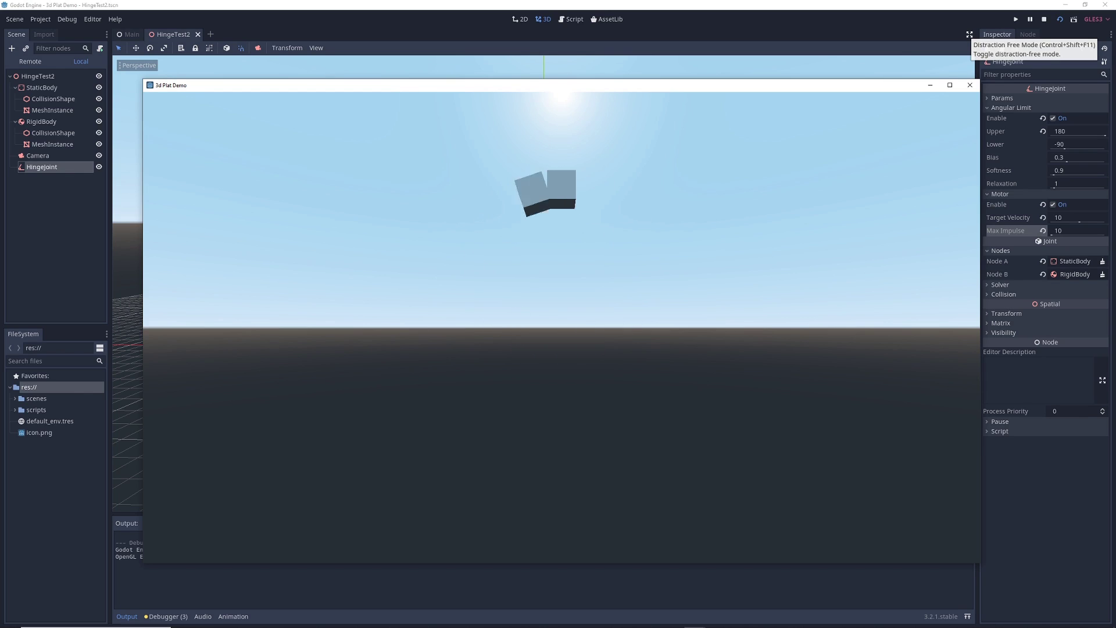
click(970, 85)
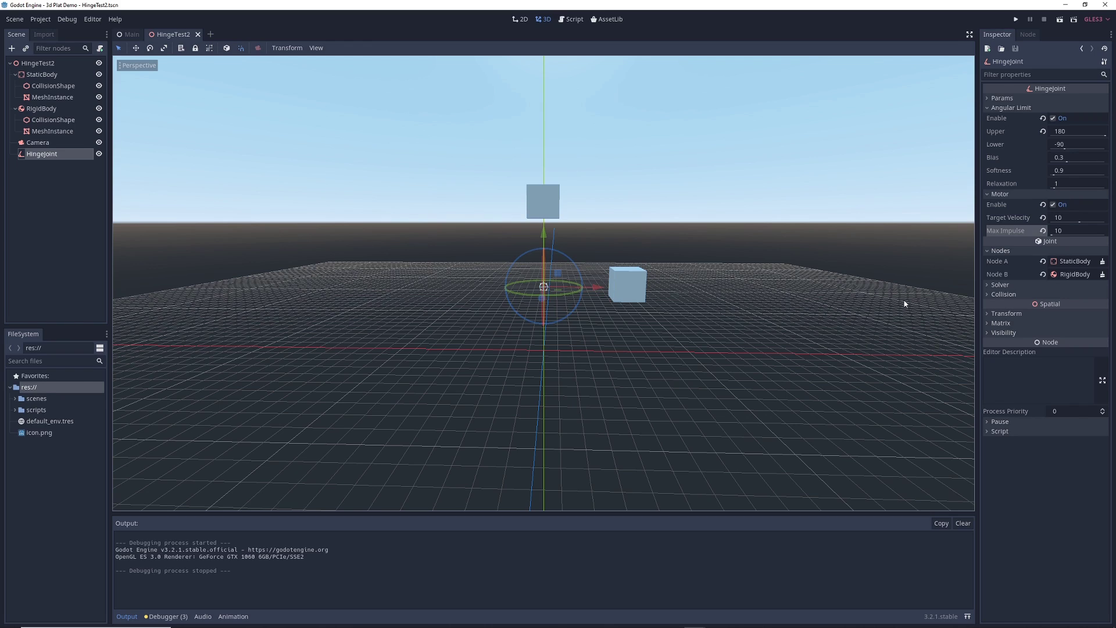
Step: Show the HingeJoint's Collision settings and test-run with Exclude Nodes on
click(1020, 296)
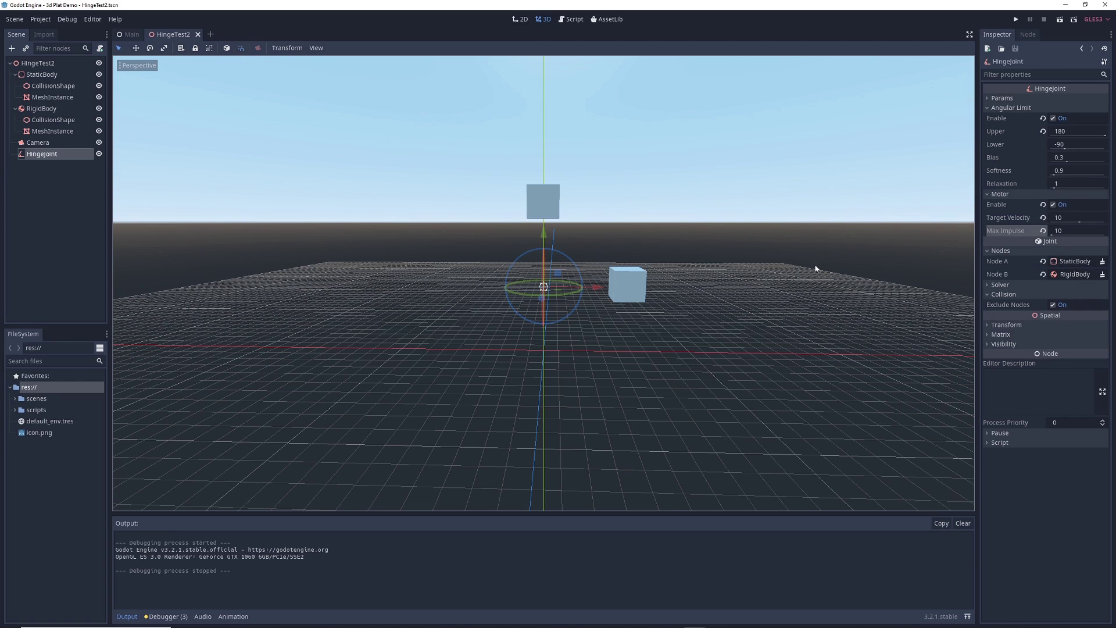
click(1059, 19)
click(1043, 19)
Step: Switch Exclude Nodes off and test-run the scene
click(1052, 305)
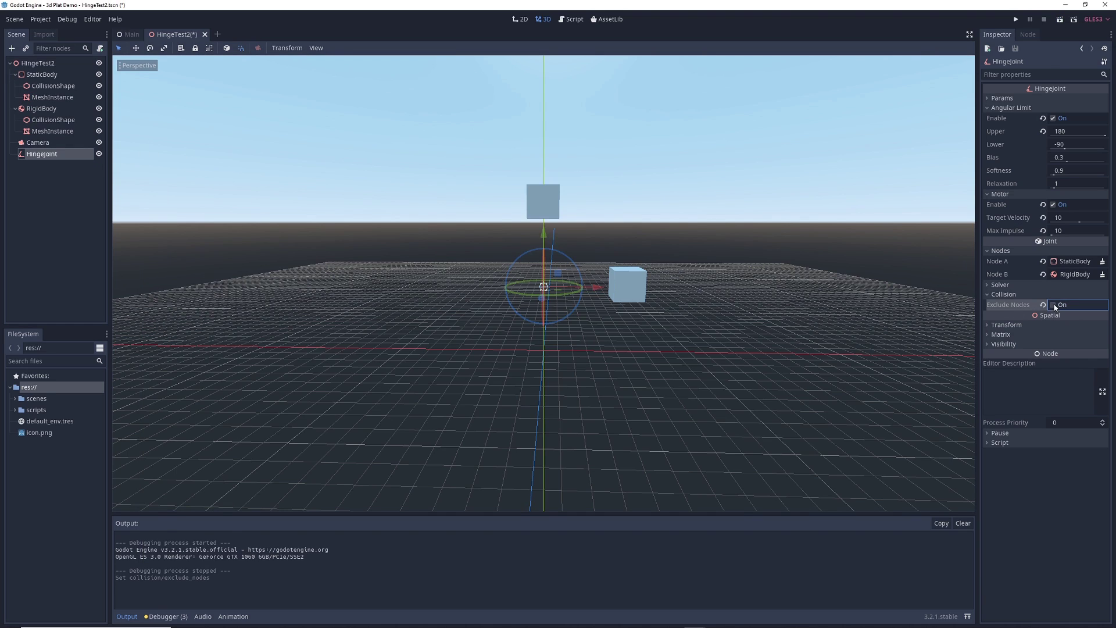
click(1059, 19)
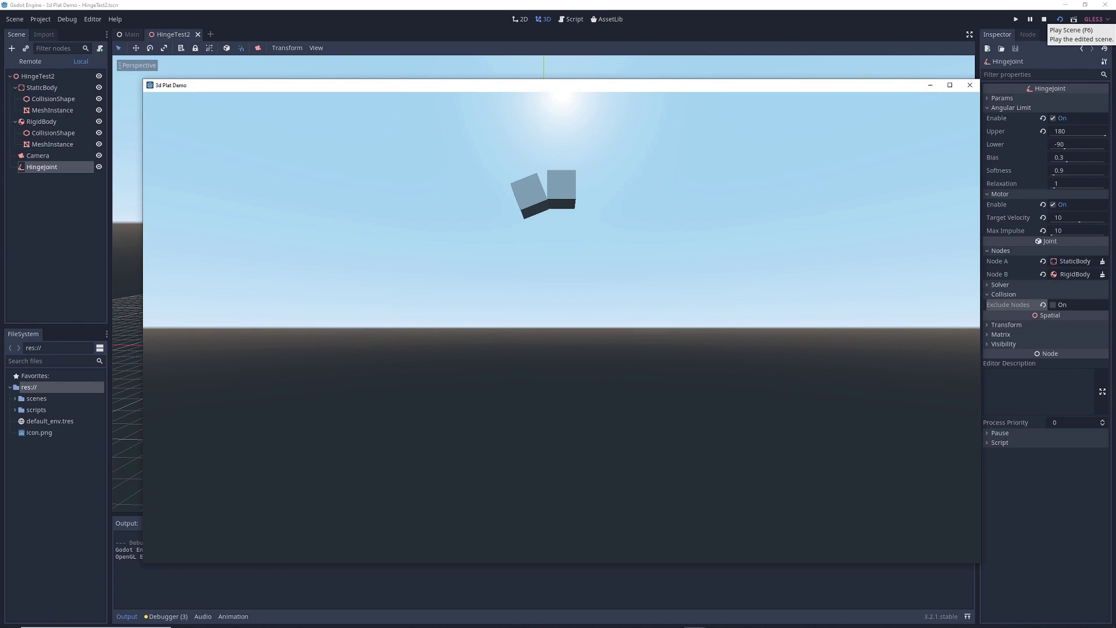
click(1043, 19)
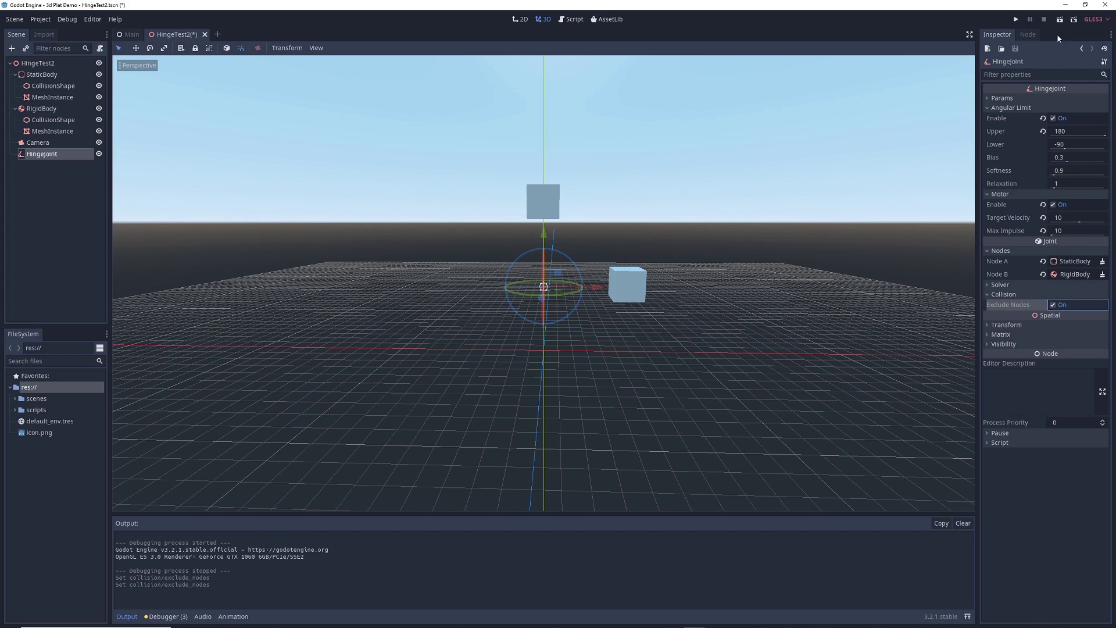
Step: Undo to turn Exclude Nodes back on and run the scene once more
key(ctrl+z)
click(1059, 19)
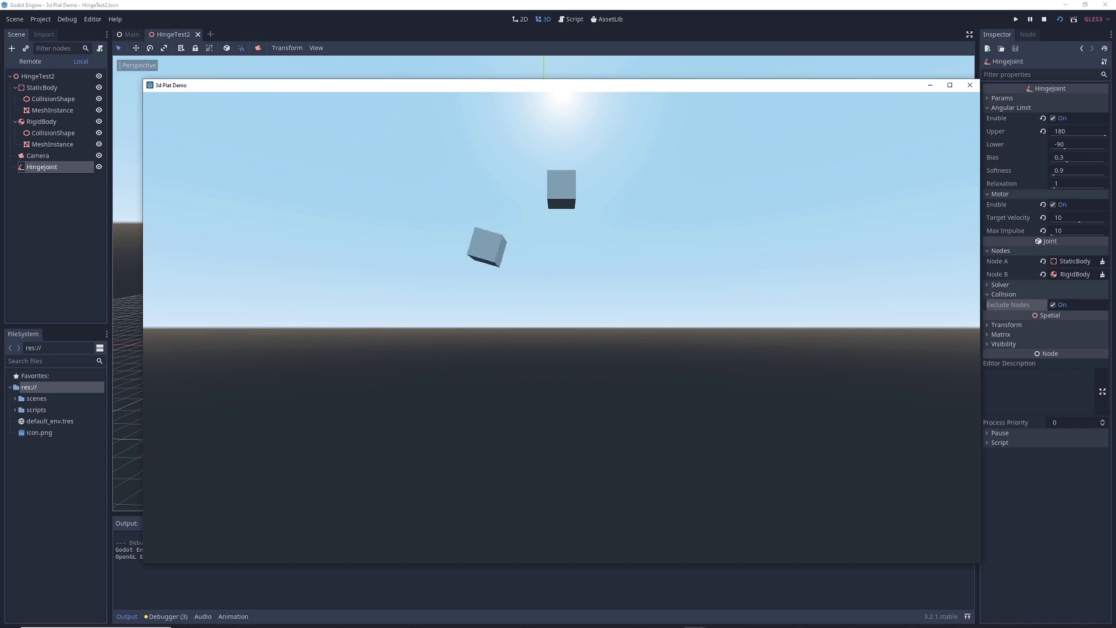
key(Escape)
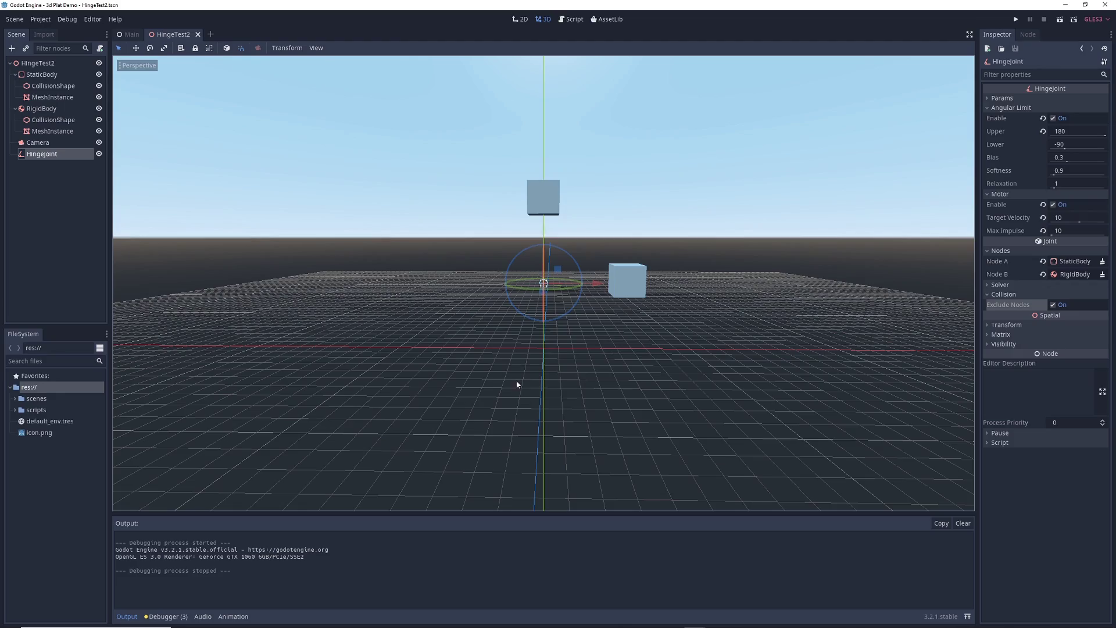
Step: Set the HingeJoint's Y rotation to 90 degrees and test-run the scene
scroll(613, 306, up, 5)
middle_drag(657, 277, 505, 313)
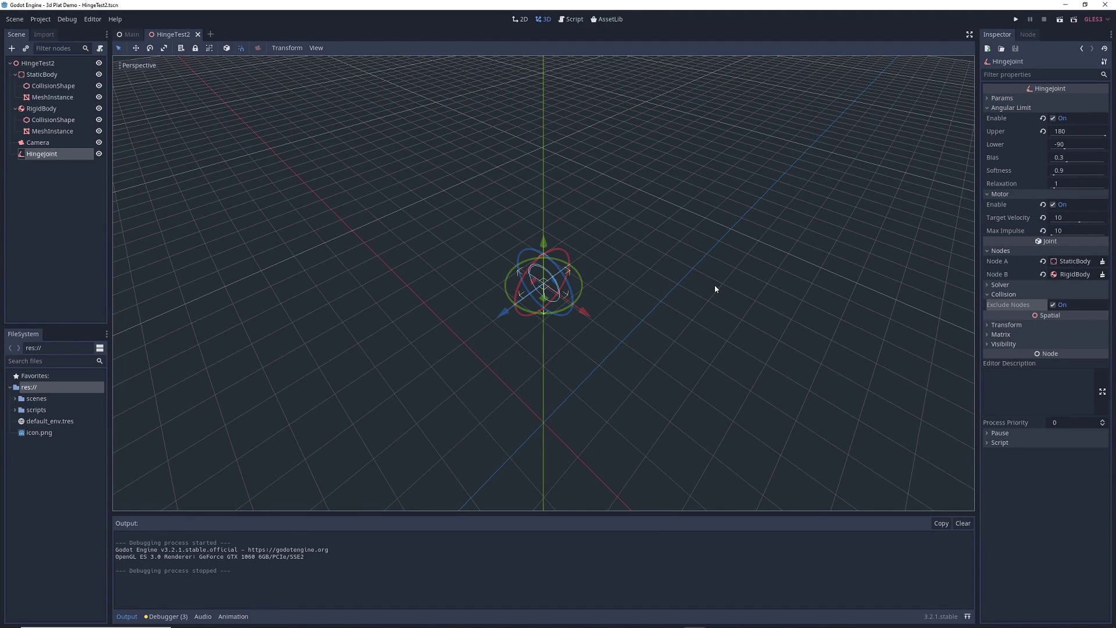
click(1005, 325)
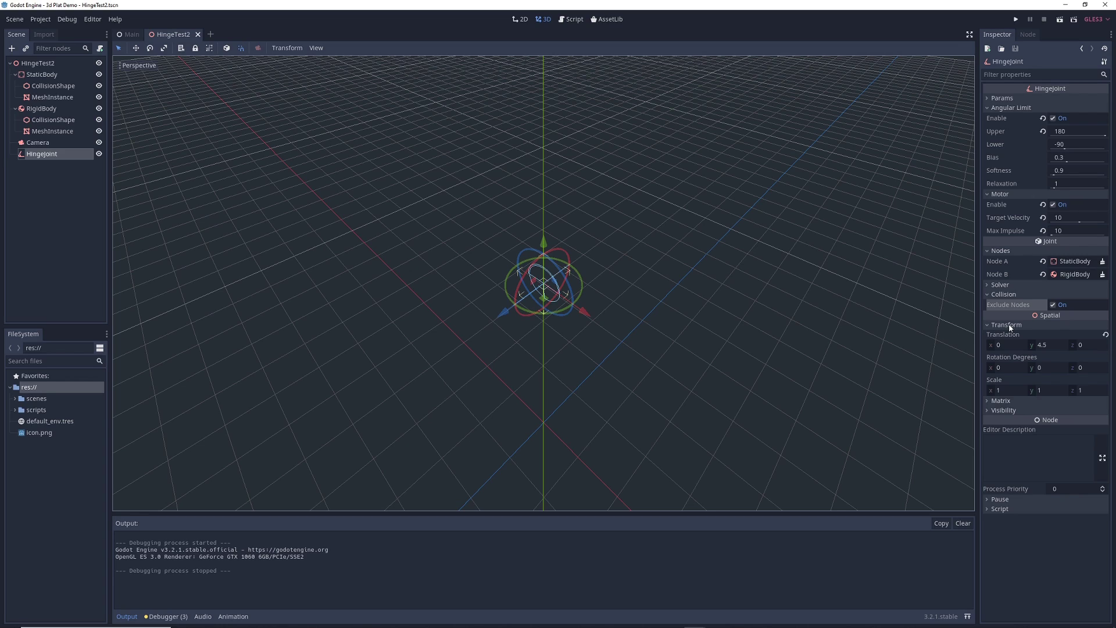
click(1044, 367)
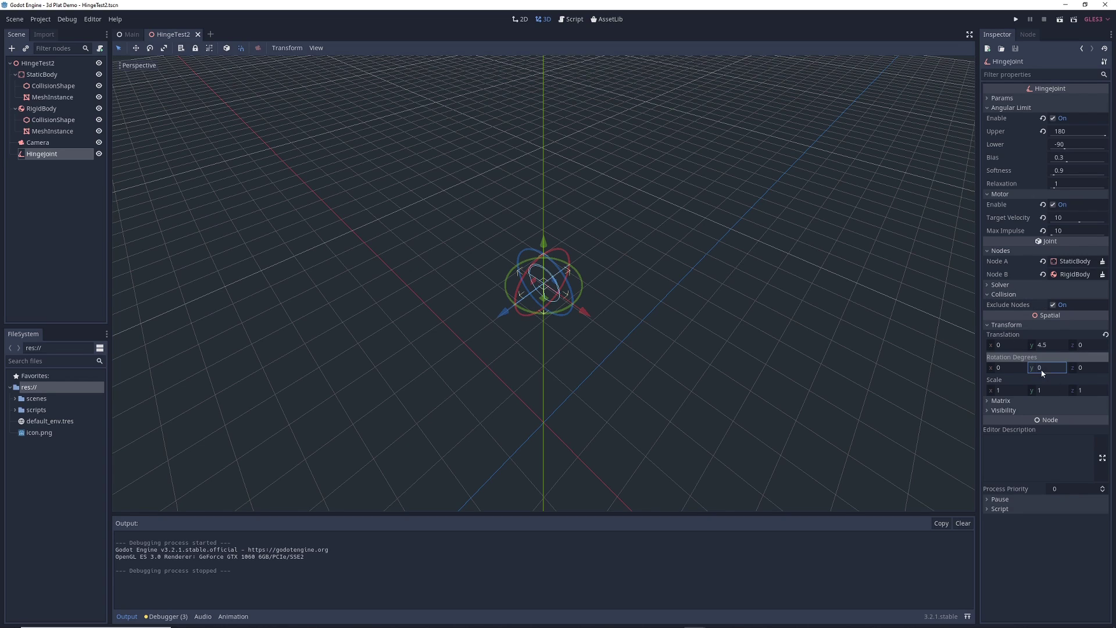
key(Return)
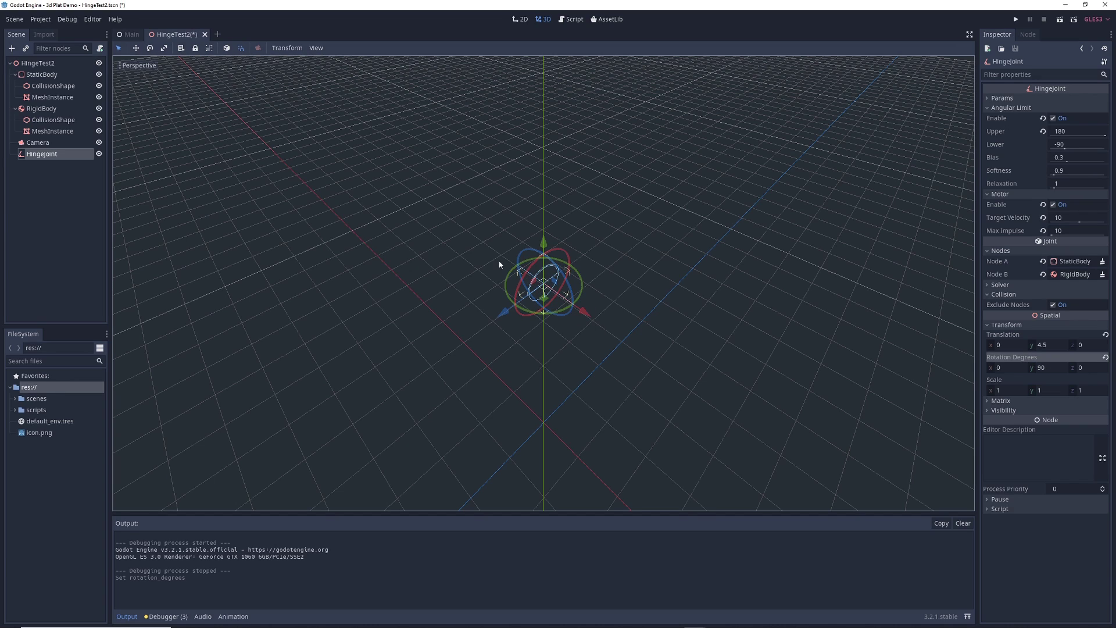
click(1060, 19)
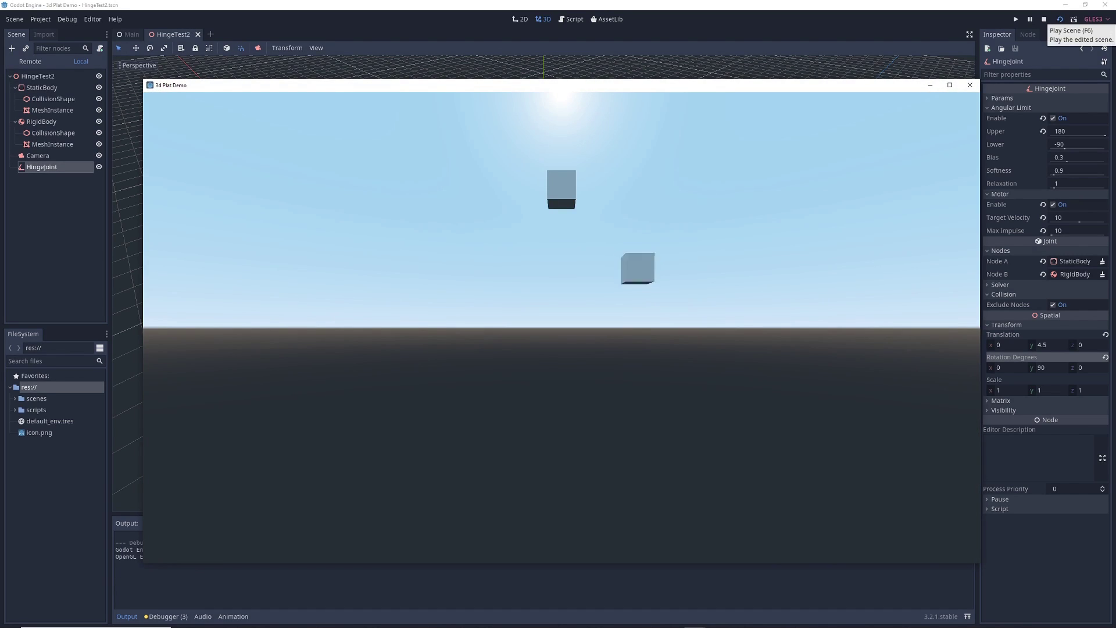
click(1044, 19)
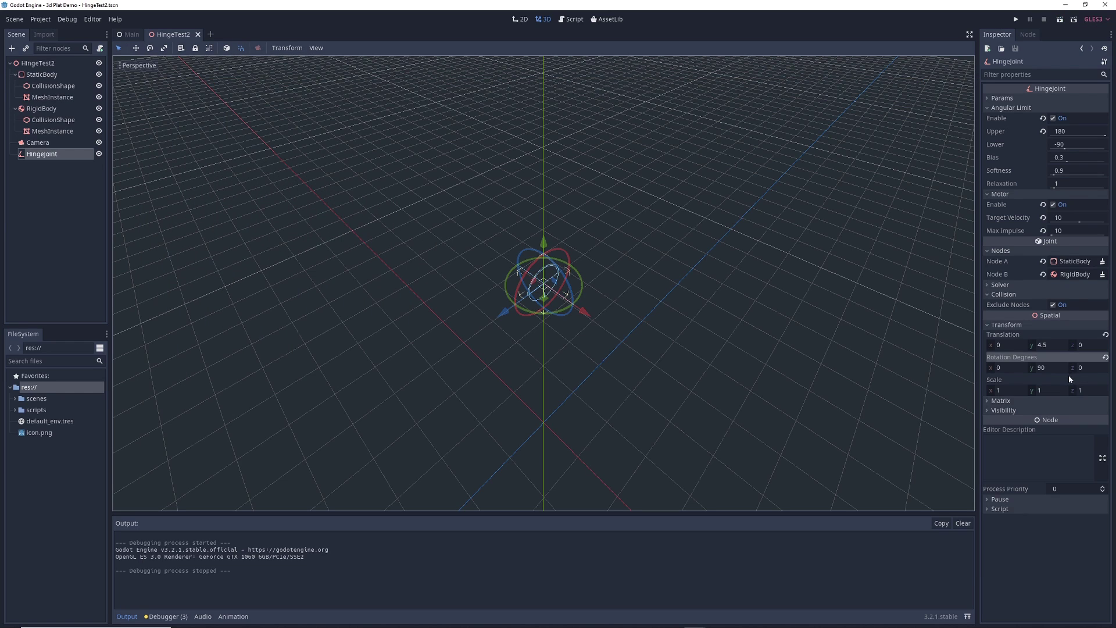
Step: Change the HingeJoint's Y rotation to 45 degrees and play the scene again
click(1040, 369)
text(45)
key(Return)
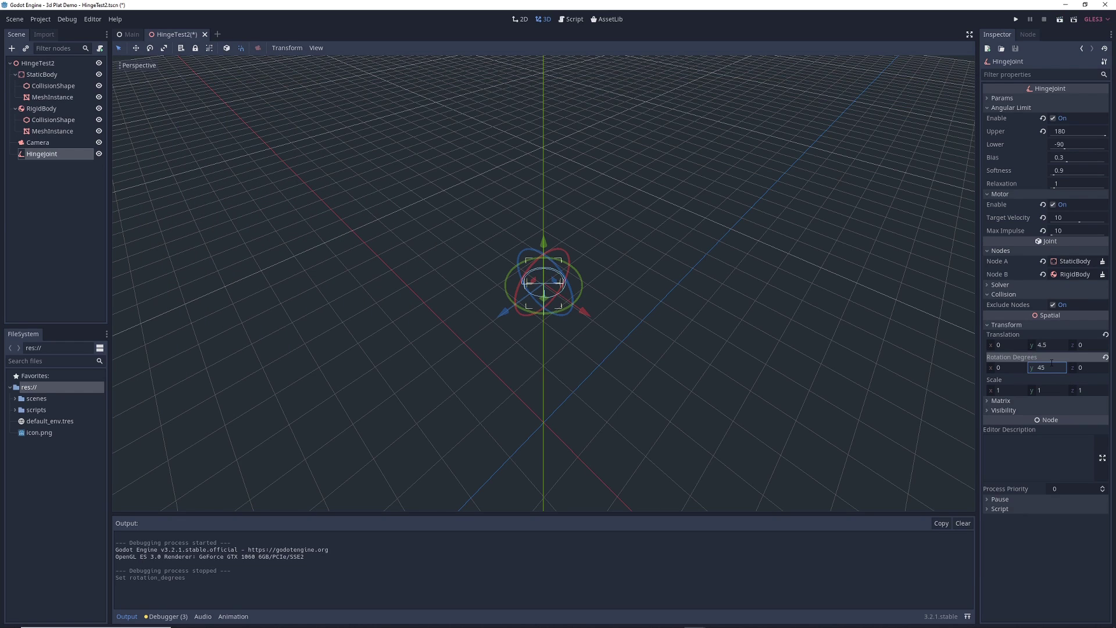
click(1062, 22)
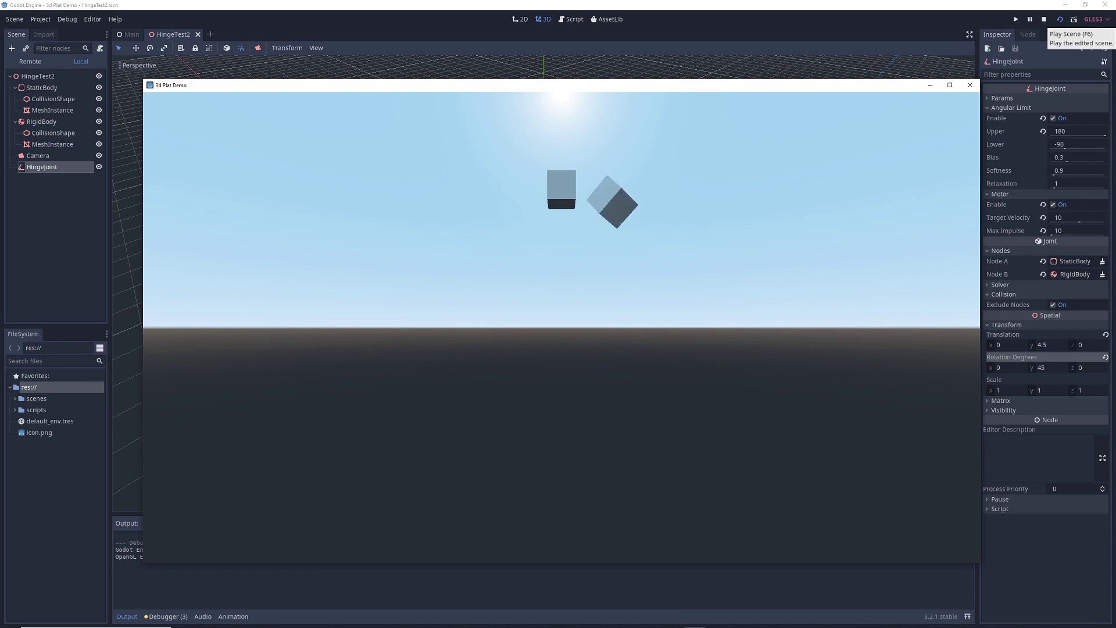
Step: Stop the test run and replay the scene with F6, now including RigidBody2 and HingeJoint2
key(Escape)
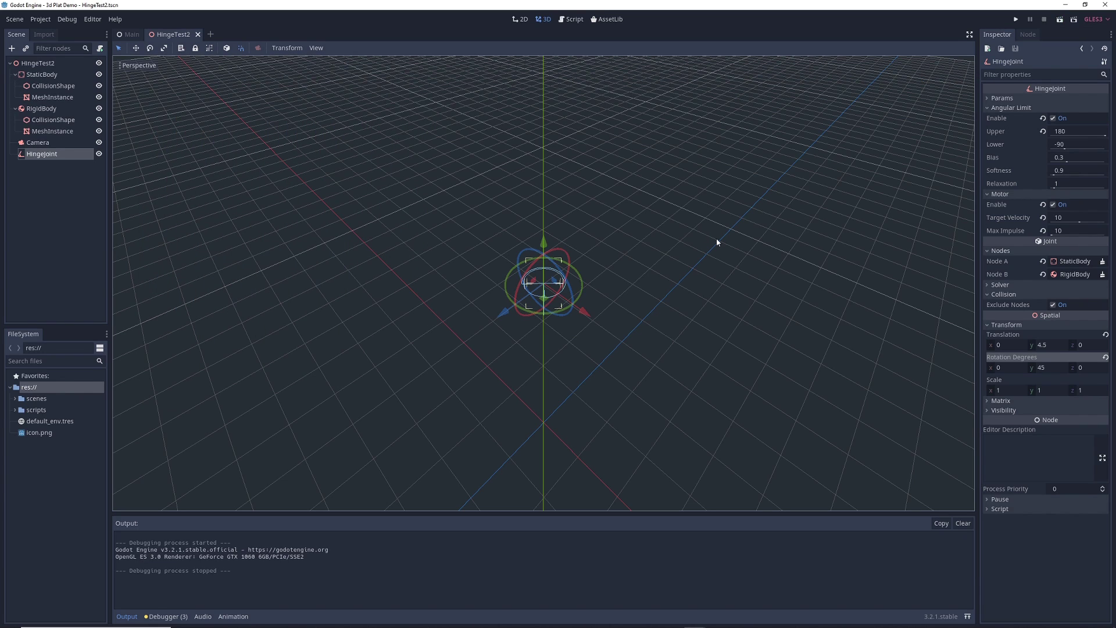
key(F6)
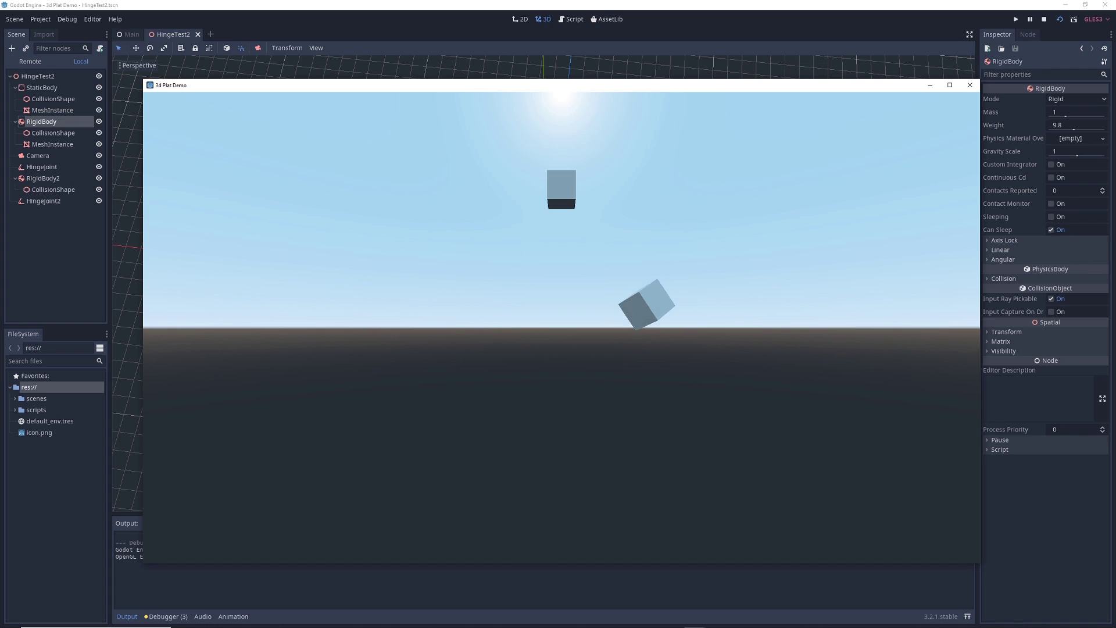
Step: End the HingeTest2 test run with F8 to get back to the 3D editor
key(F8)
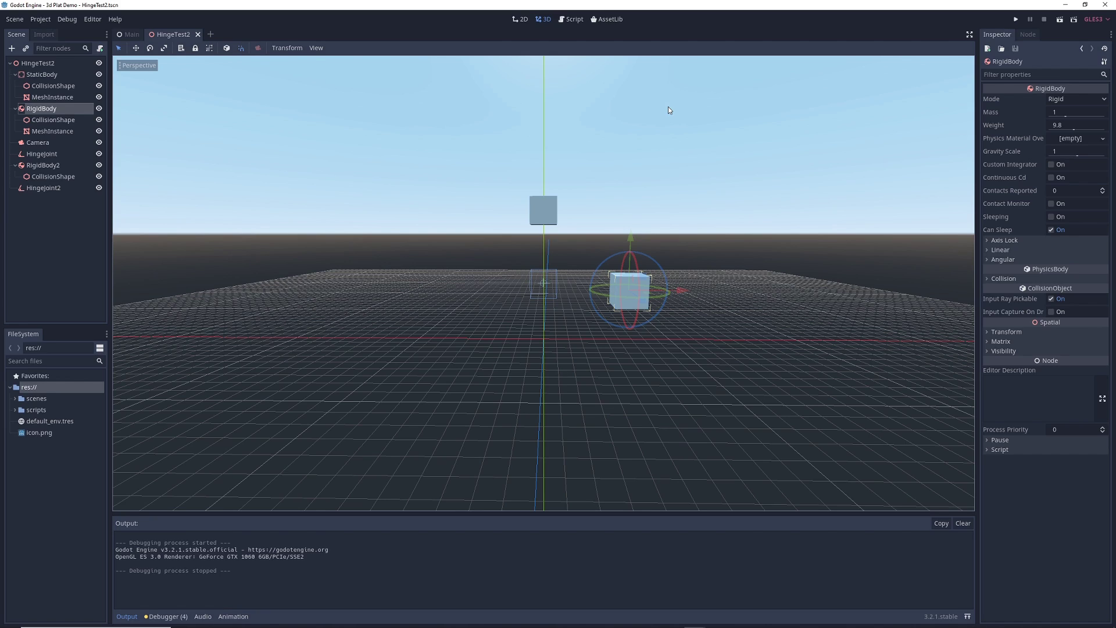